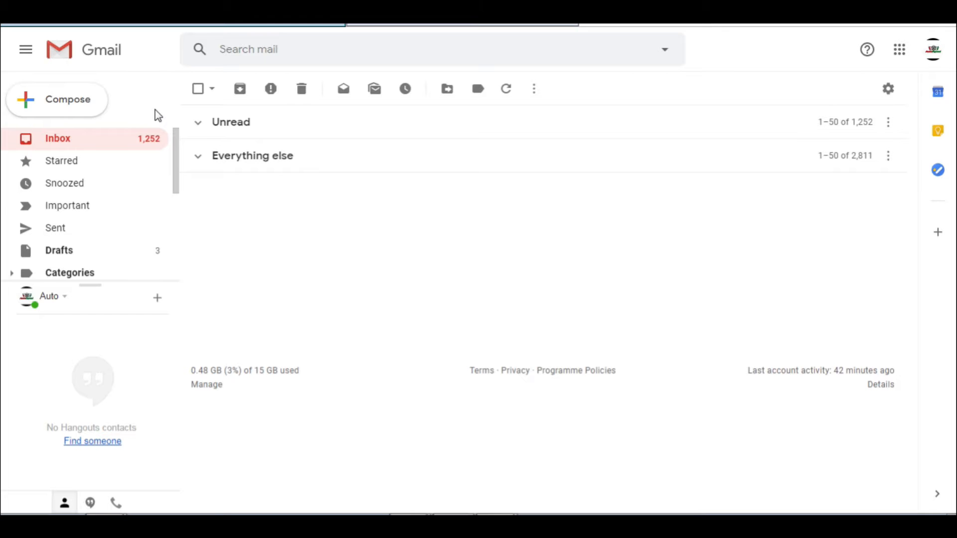
Step: Compose a new email and enter the remapping company's office e-mail address as the recipient
click(65, 102)
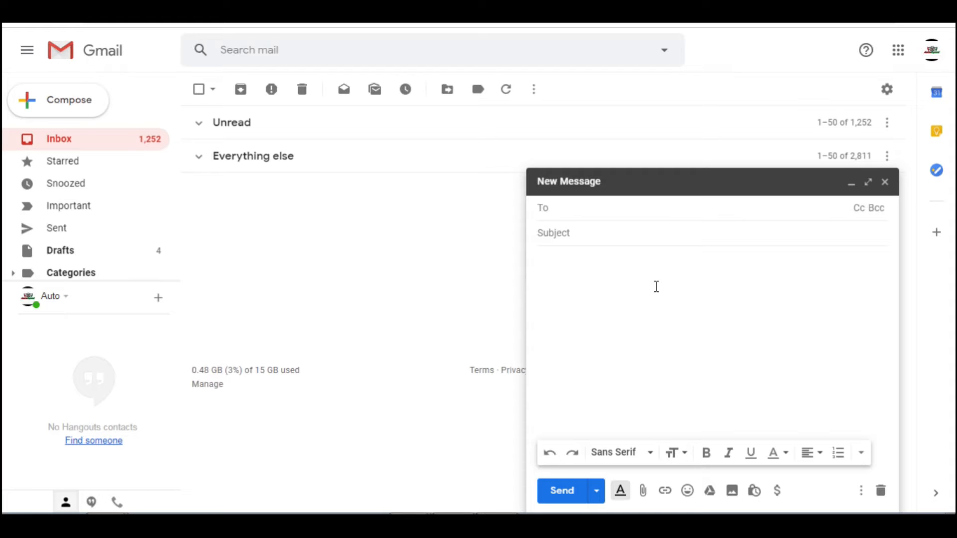
key(ctrl+v)
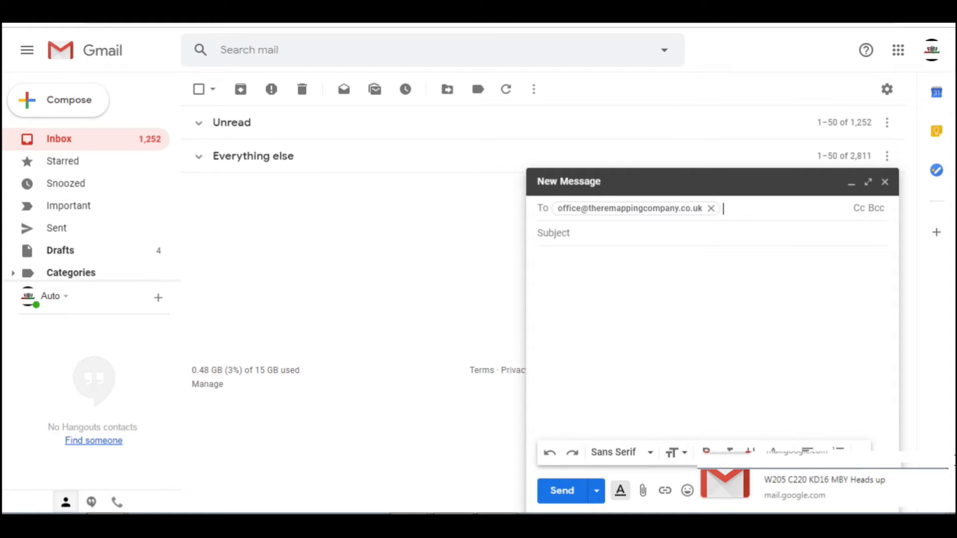
click(941, 464)
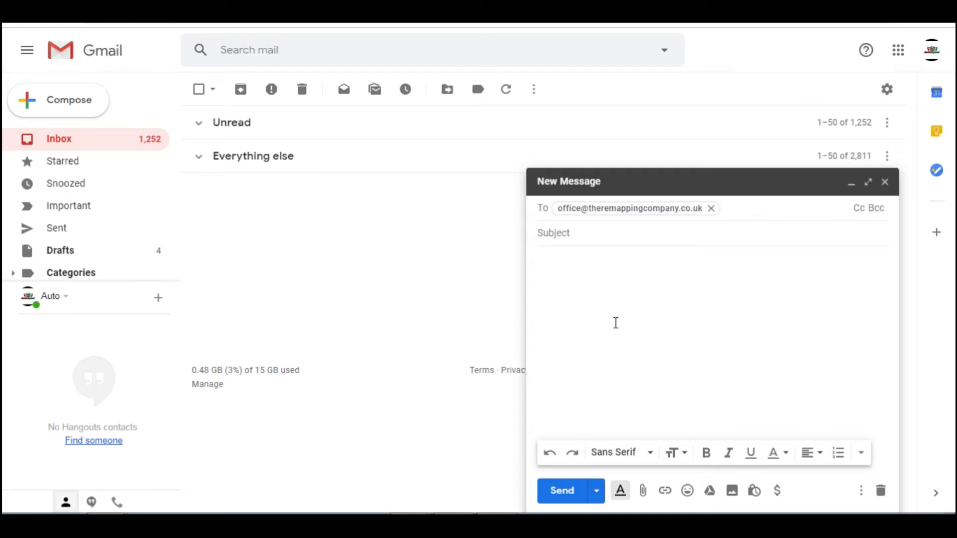
Step: Paste the prepared Stage 1 remap request with the Audi R8's vehicle details into the message body
click(621, 322)
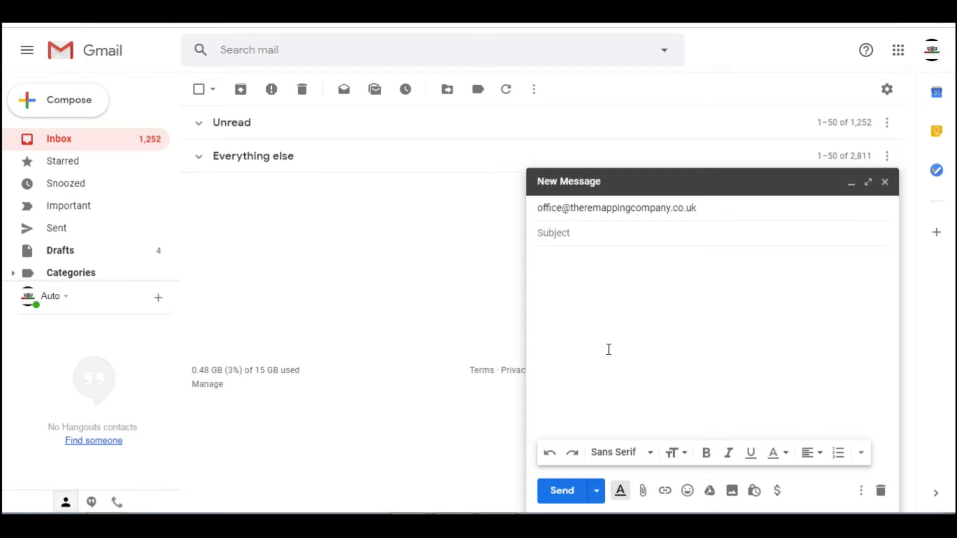
click(567, 281)
key(ctrl+v)
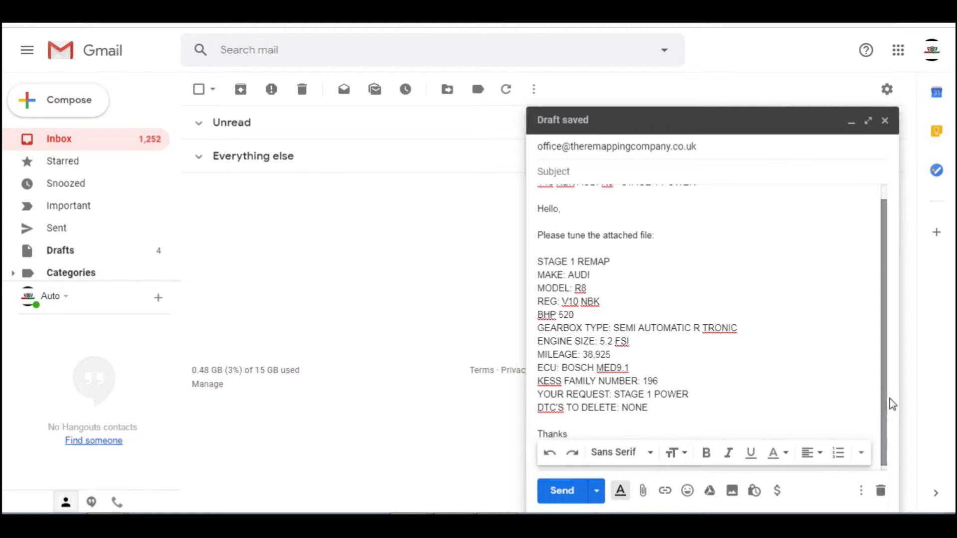
Step: Copy the body's first line, "V10 NBK AUDI R8 - STAGE 1 POWER", into the email's subject
drag(883, 403, 884, 384)
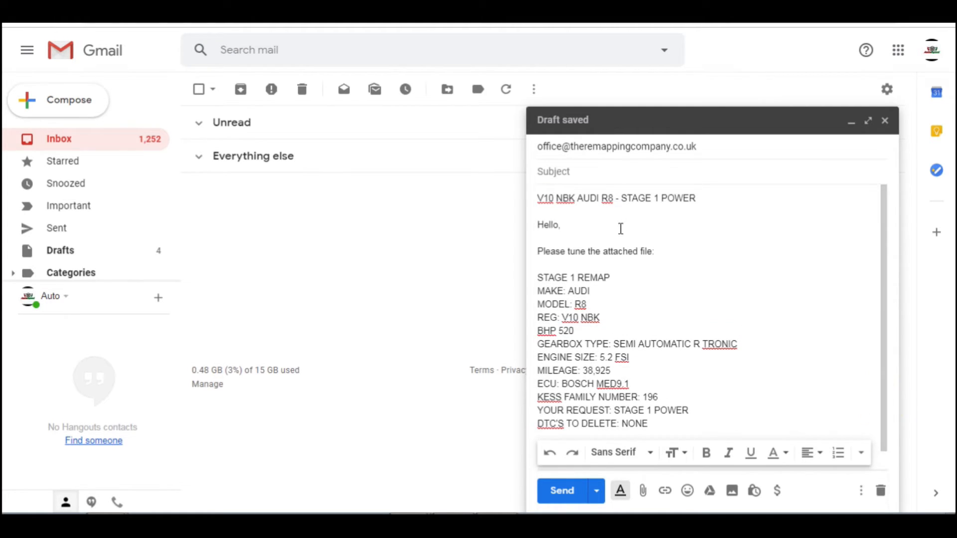
triple_click(601, 194)
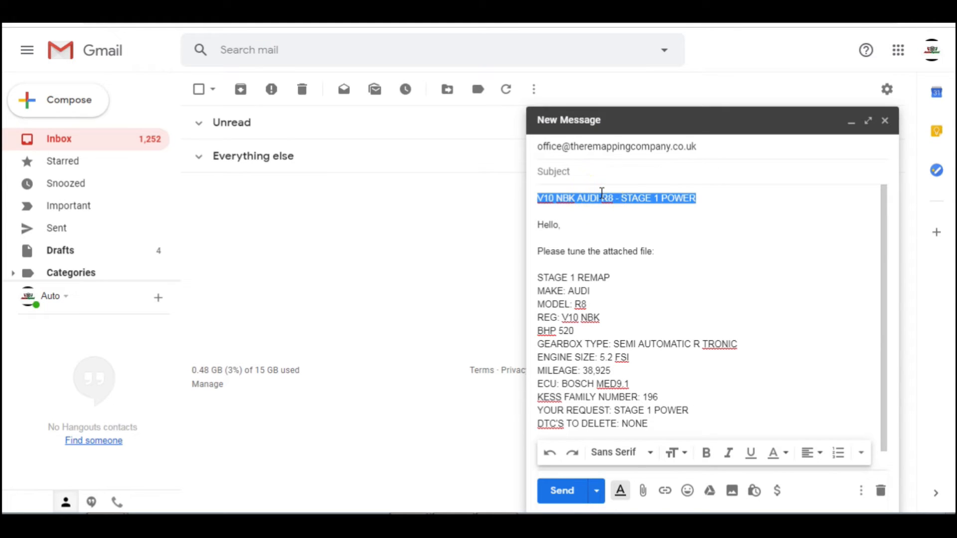
right_click(578, 195)
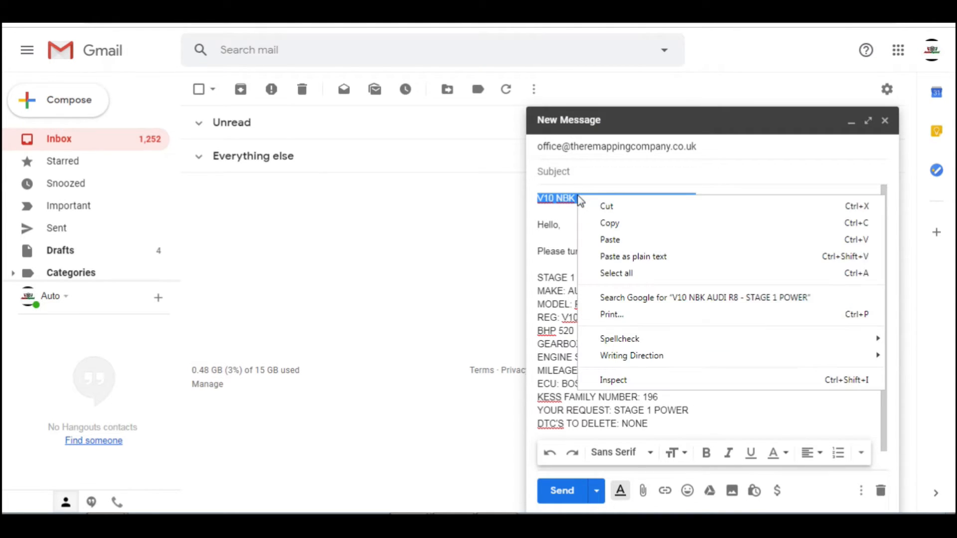
click(604, 223)
click(563, 171)
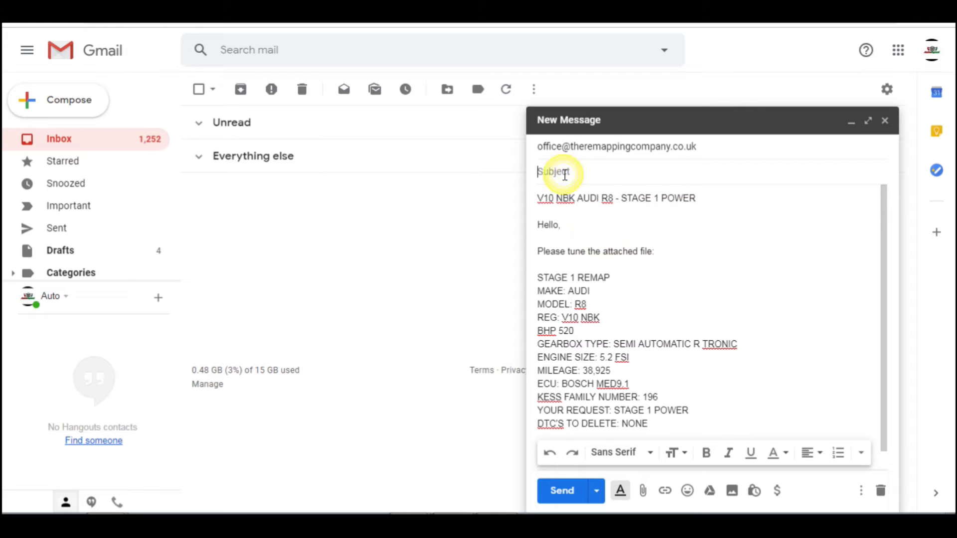
key(ctrl+v)
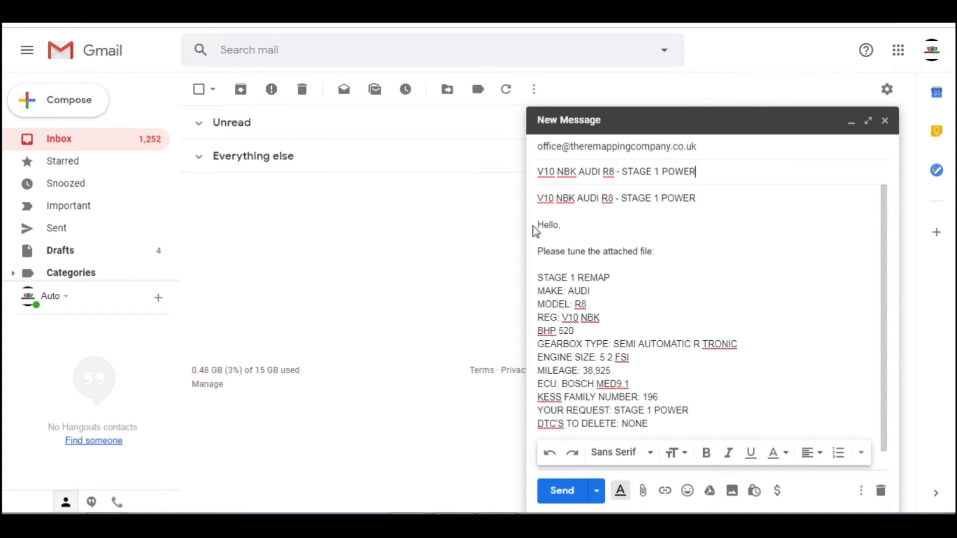
Step: Review the subject and the request details in the body, including make, model, registration, engine size, mileage, ECU and requested tune
drag(537, 171, 696, 173)
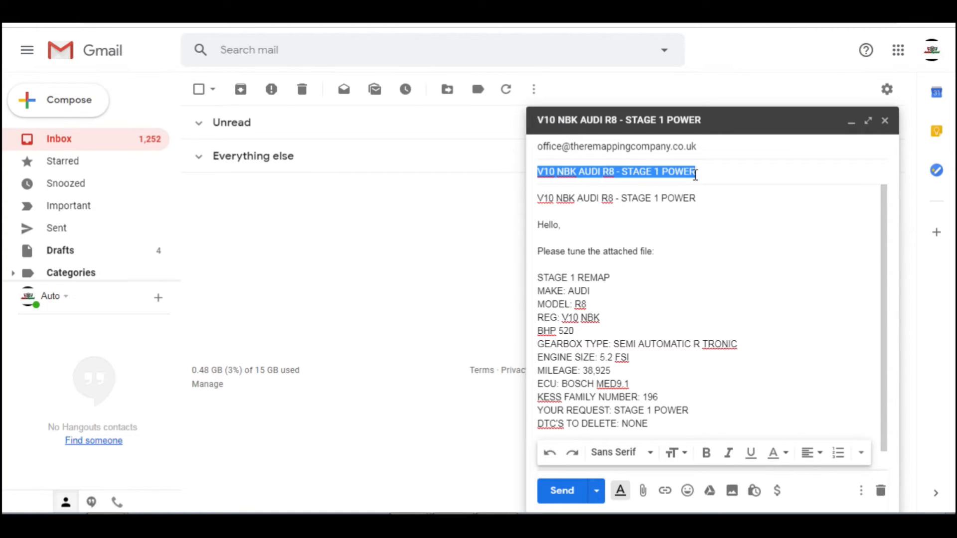
click(559, 216)
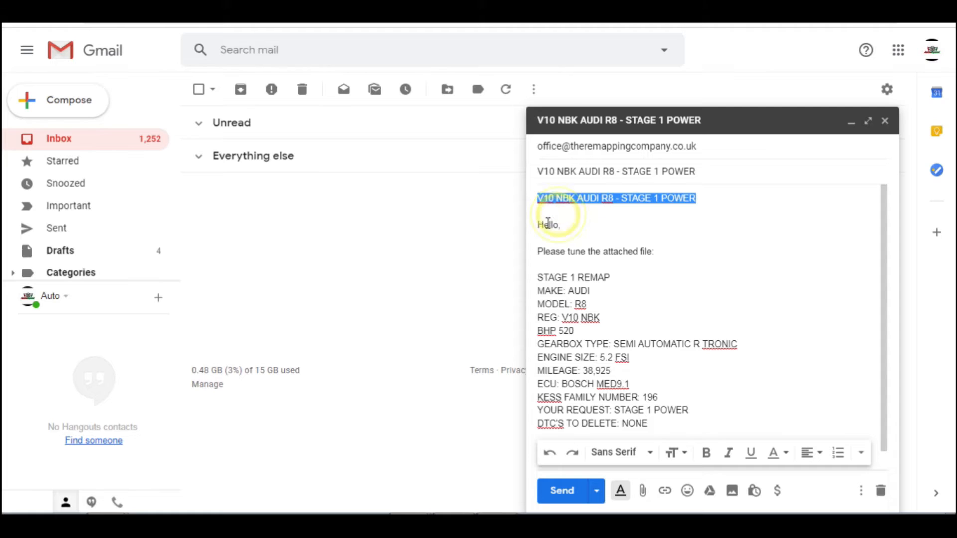
drag(538, 276, 610, 276)
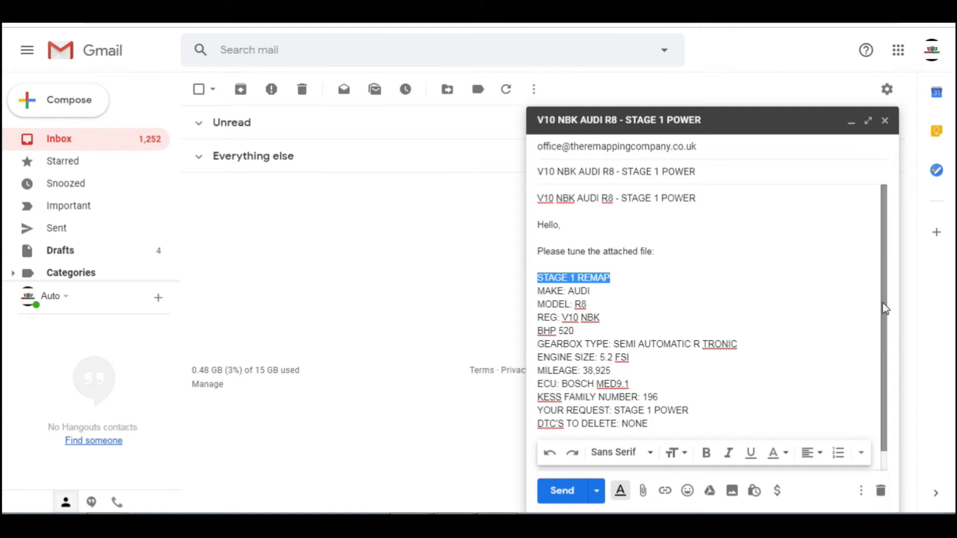
drag(883, 304, 885, 333)
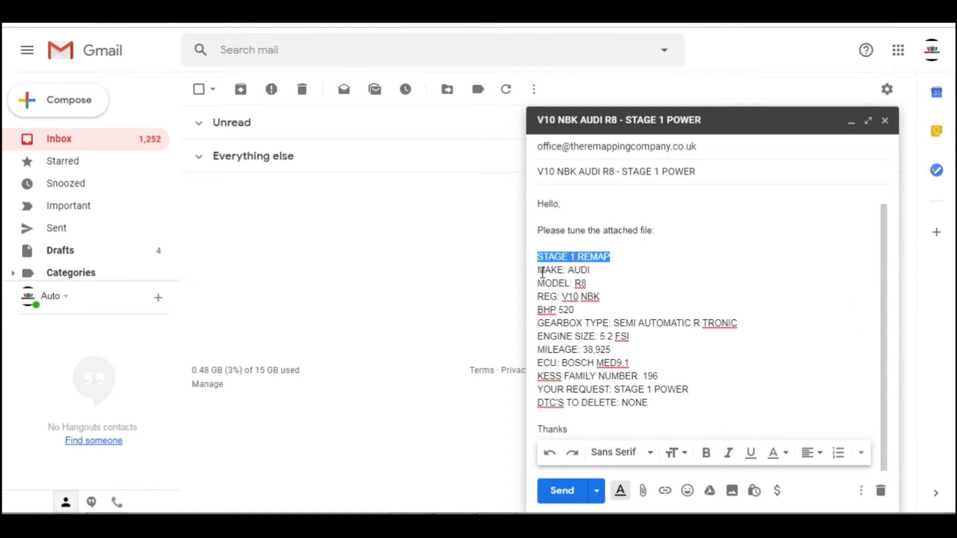
click(540, 270)
drag(541, 269, 590, 270)
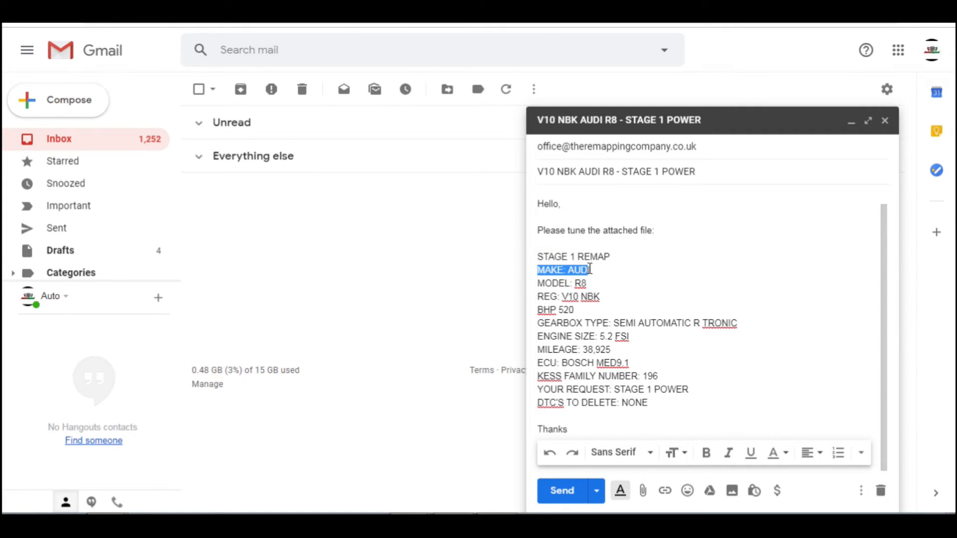
click(592, 284)
click(591, 280)
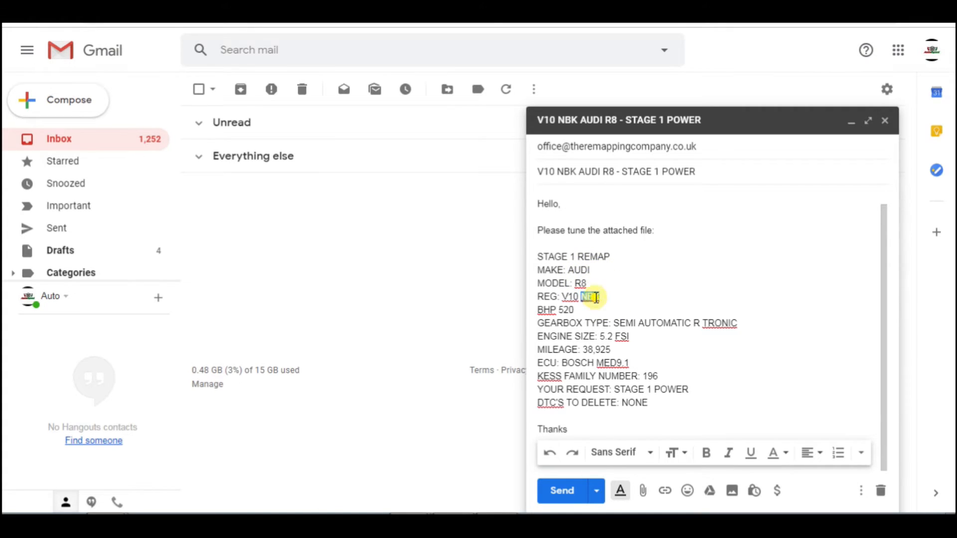
double_click(596, 299)
click(581, 309)
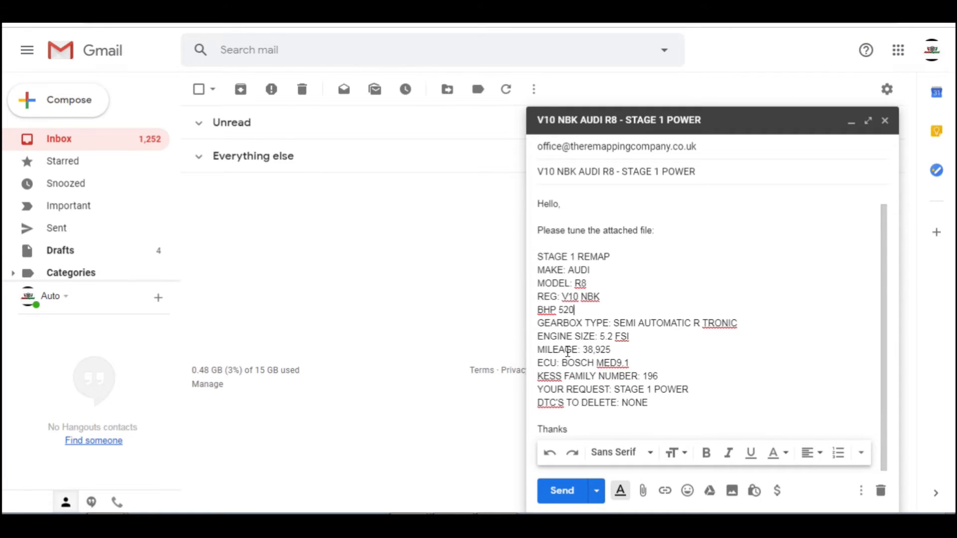
drag(612, 350, 538, 336)
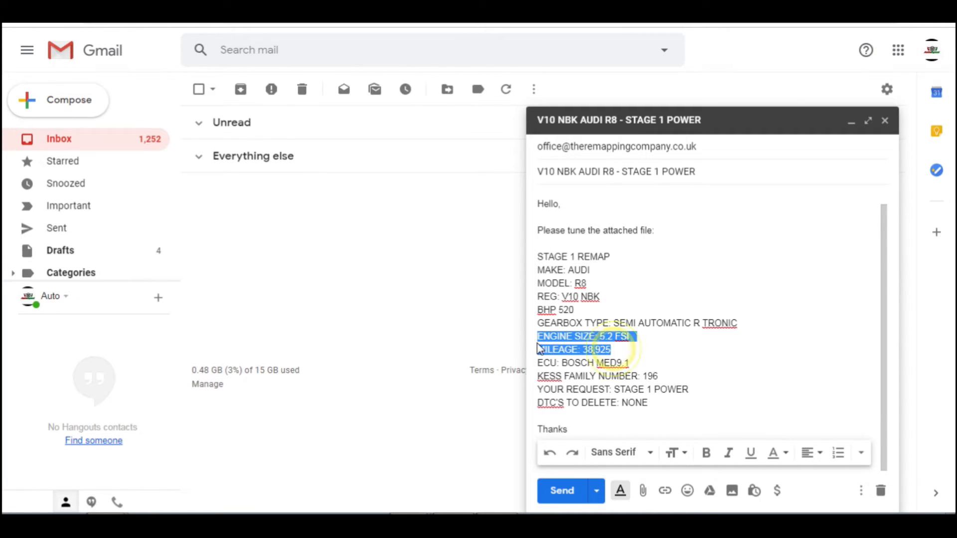
drag(627, 363, 536, 367)
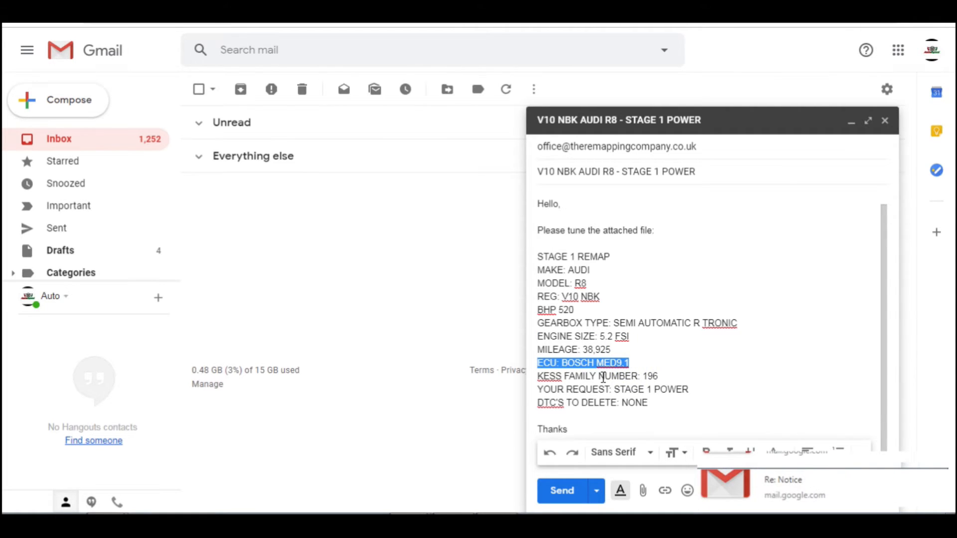
click(938, 457)
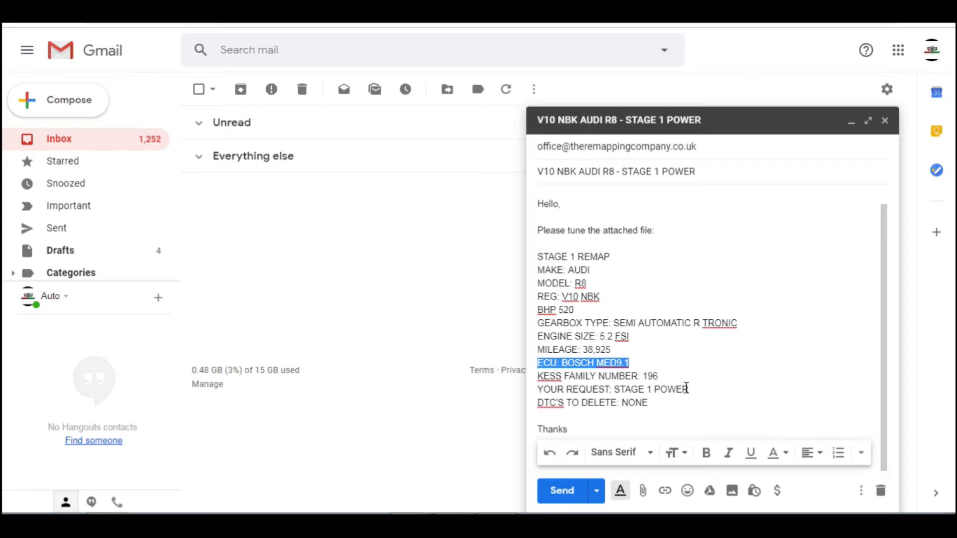
drag(683, 389, 647, 389)
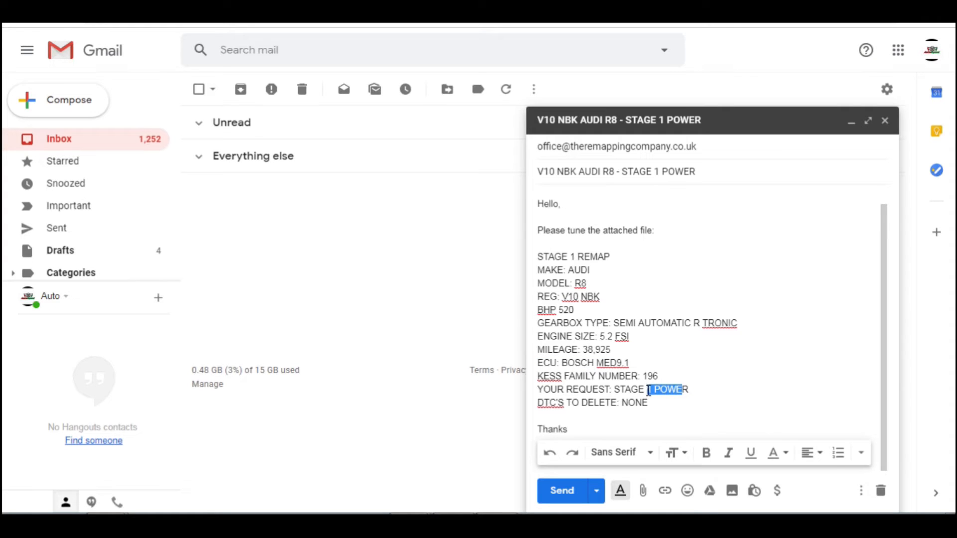
click(658, 406)
Step: Start attaching a file and browse to the folder "1. Audi Read + ID Files"
click(643, 491)
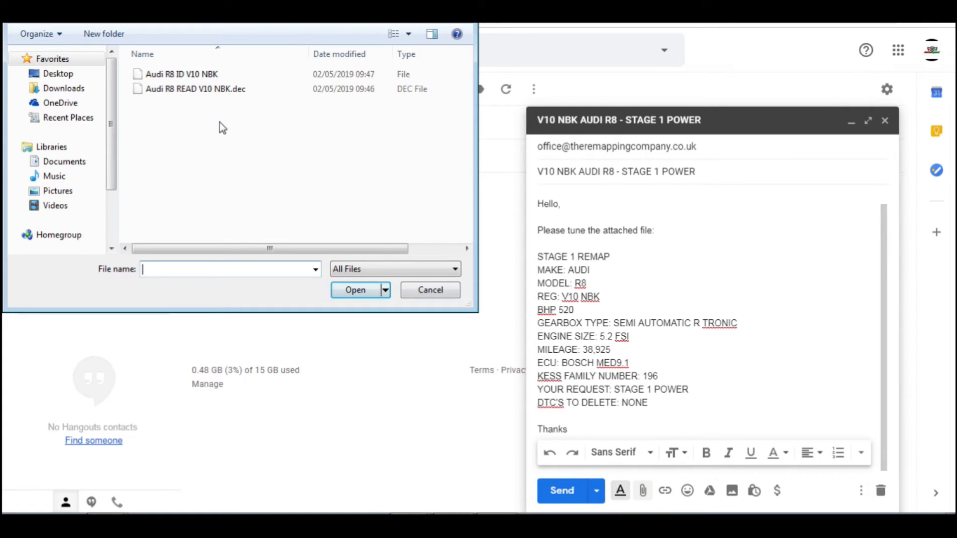
click(138, 22)
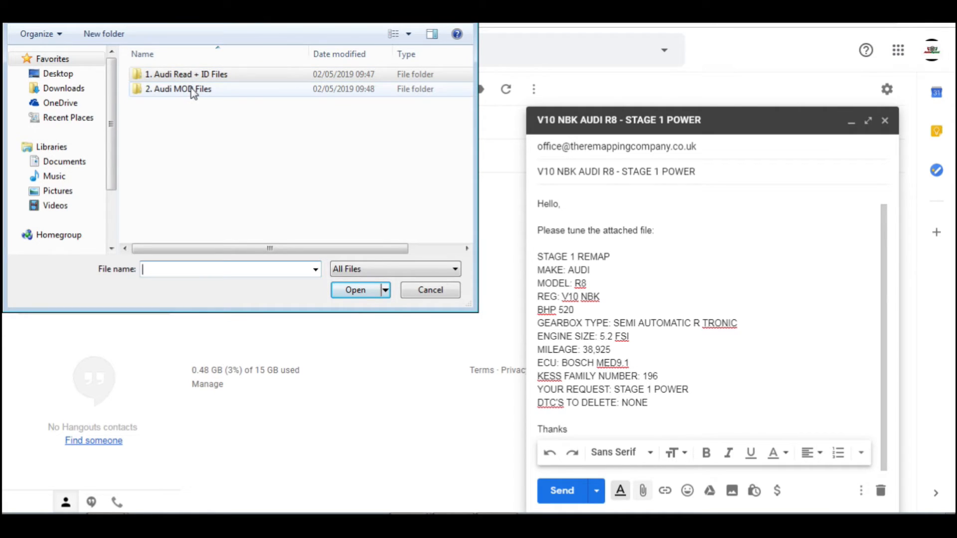
click(179, 75)
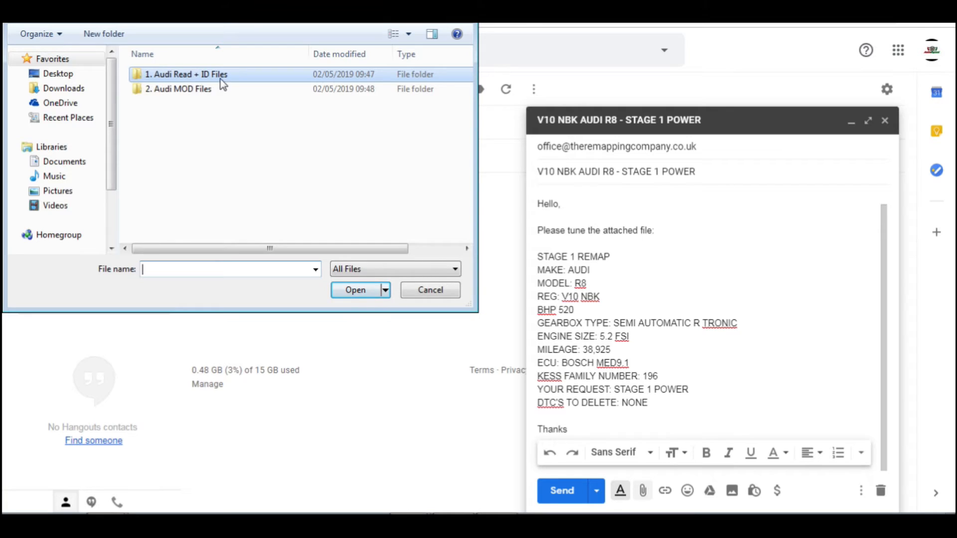
click(211, 90)
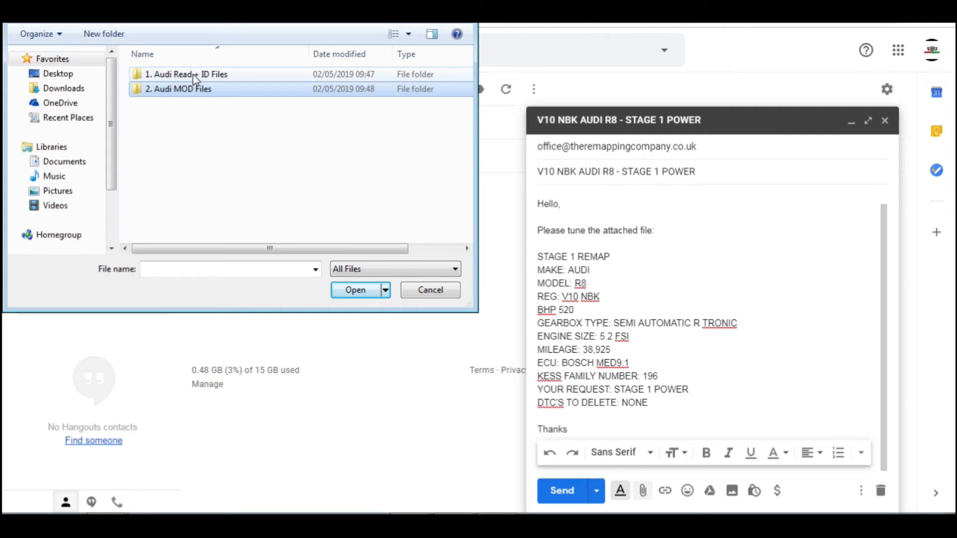
double_click(194, 76)
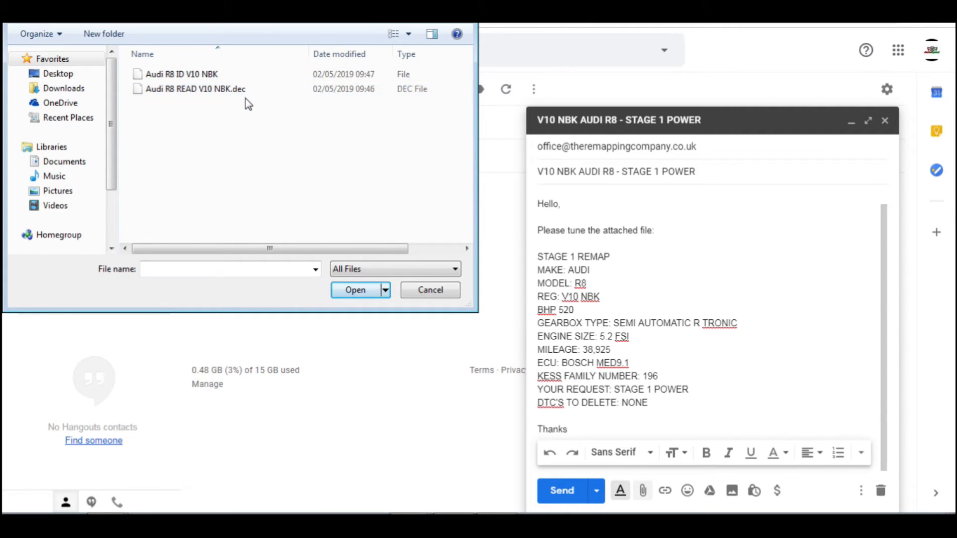
Step: Attach the file "Audi R8 ID V10 NBK" to the email
click(189, 75)
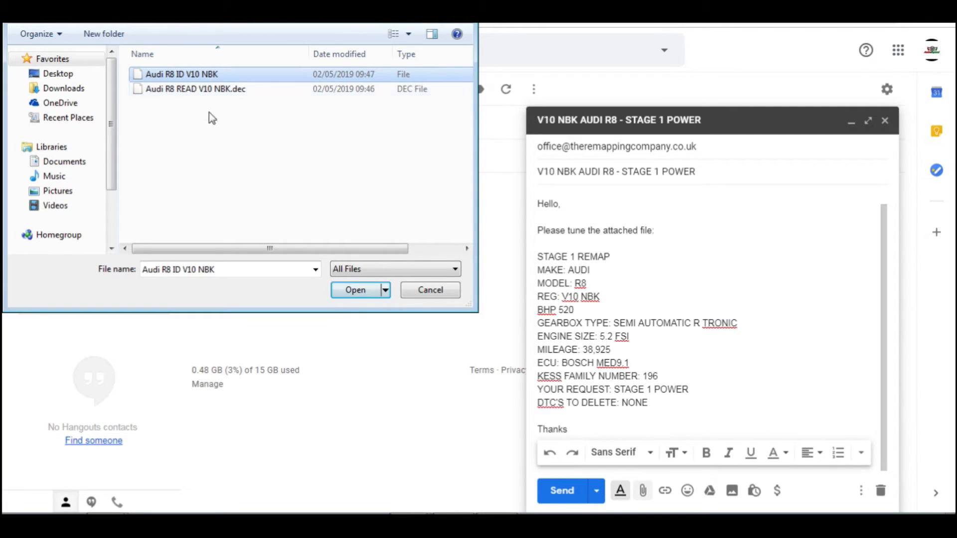
drag(336, 153, 145, 47)
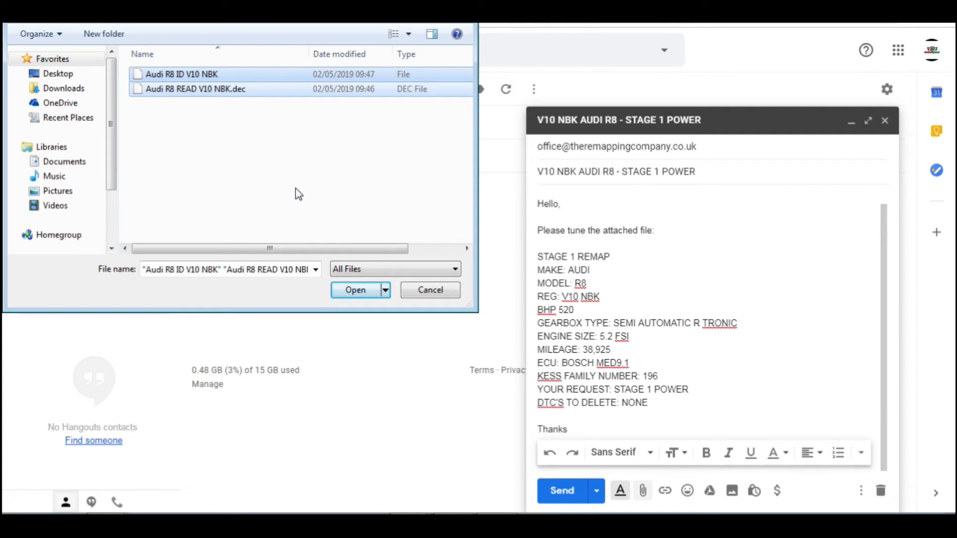
click(343, 174)
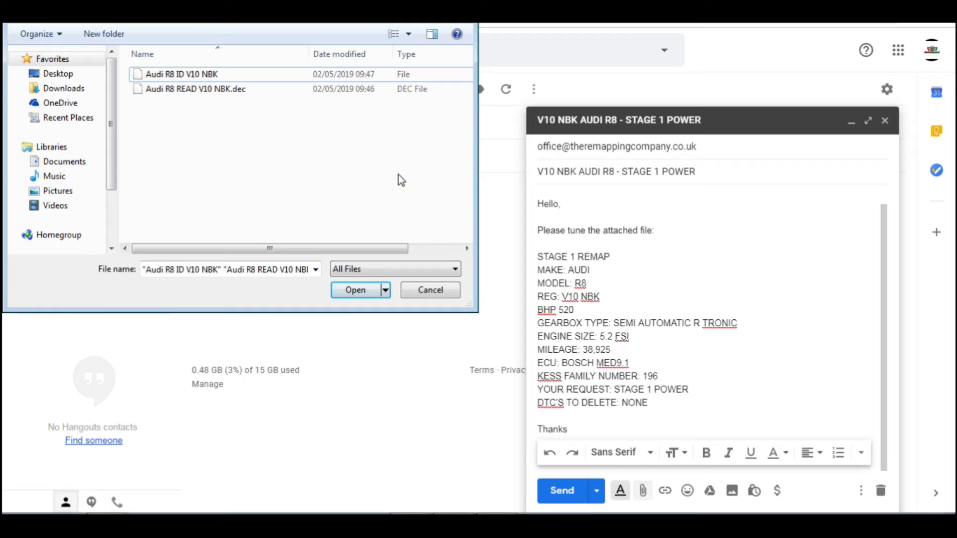
drag(399, 174, 200, 76)
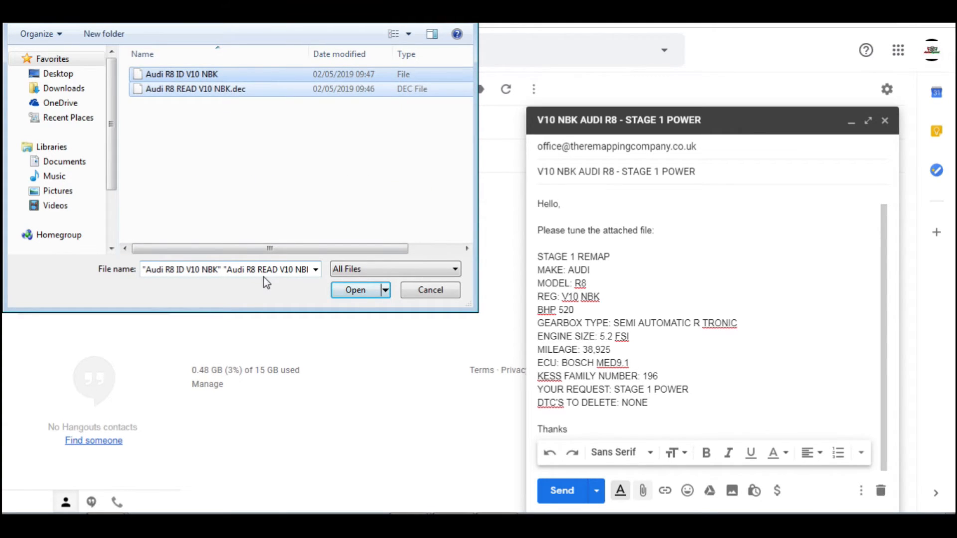
click(297, 167)
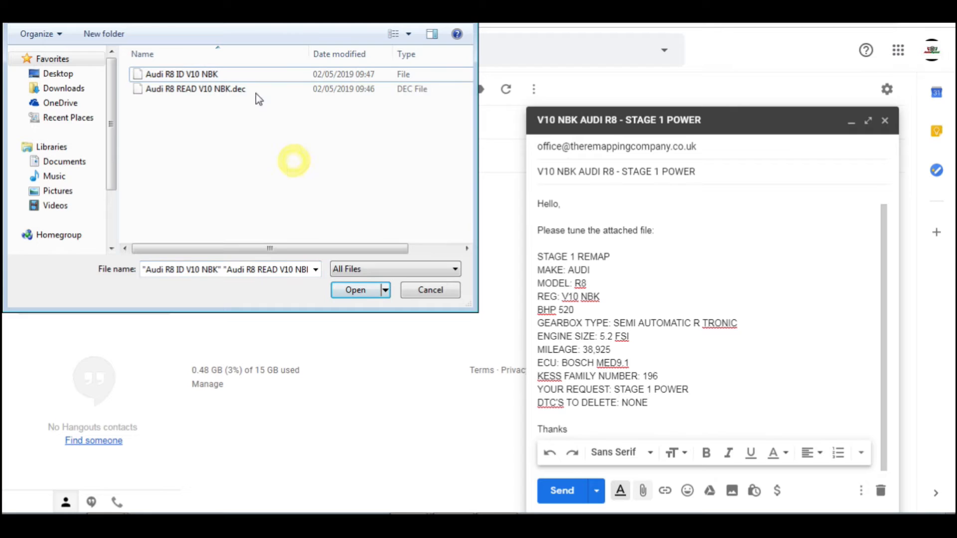
click(230, 79)
click(352, 291)
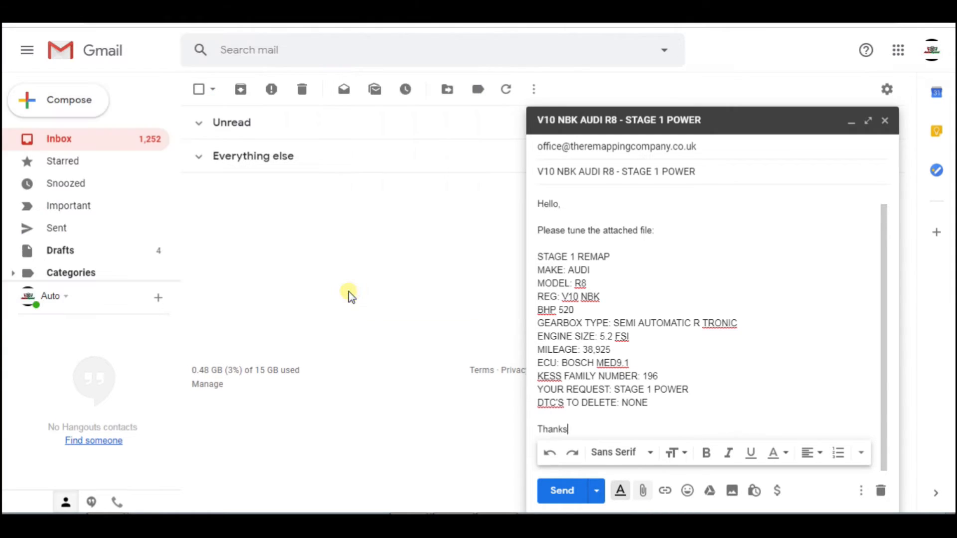
Step: Attach the file "Audi R8 READ V10 NBK.dec" as a second attachment and look over the message
click(643, 492)
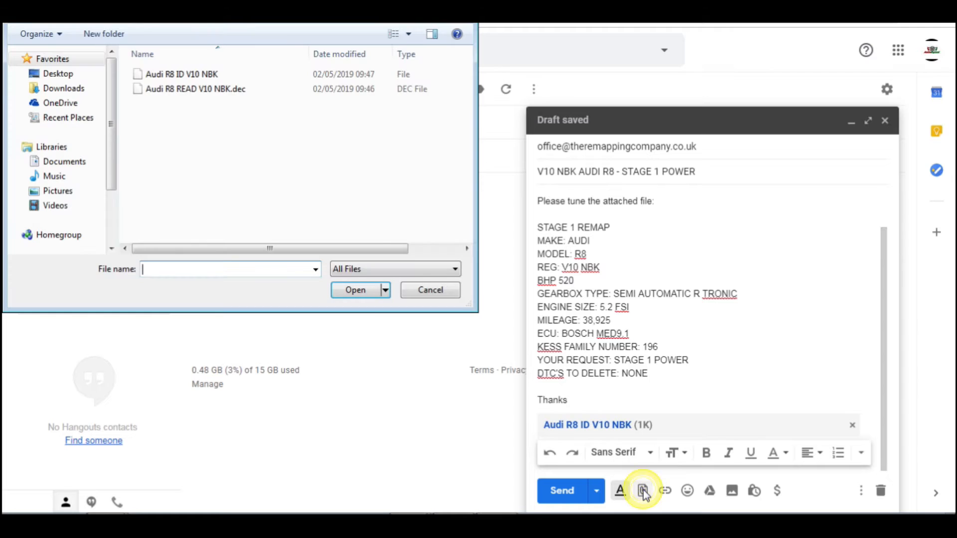
click(225, 90)
click(355, 290)
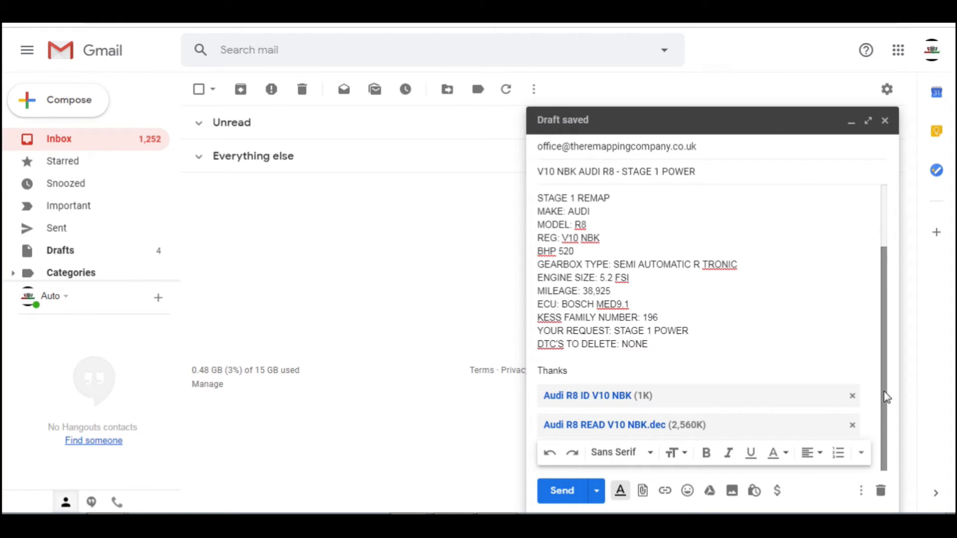
mouse_move(883, 391)
mouse_down()
mouse_move(876, 327)
mouse_move(877, 376)
mouse_up()
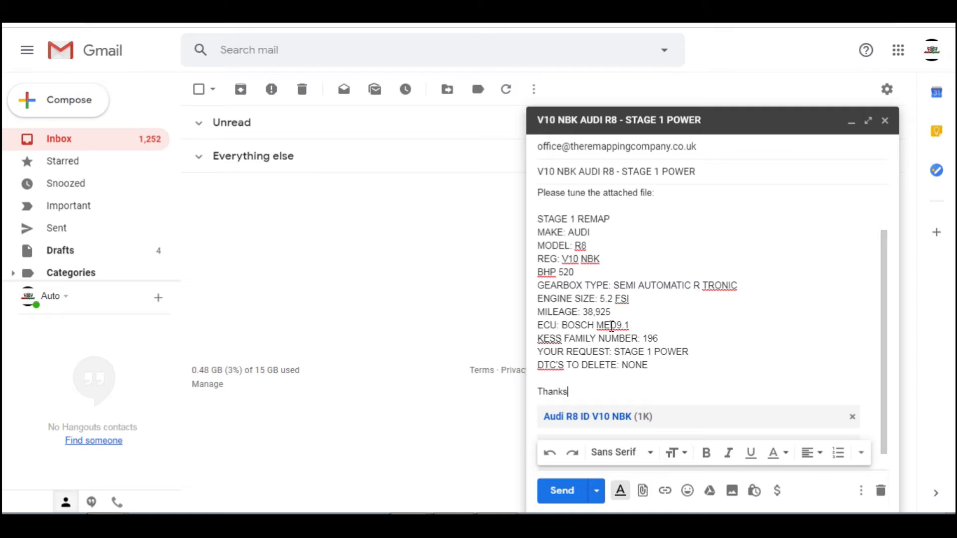
Step: Send the Audi R8 Stage 1 power request email with its ID and read file attachments
click(569, 496)
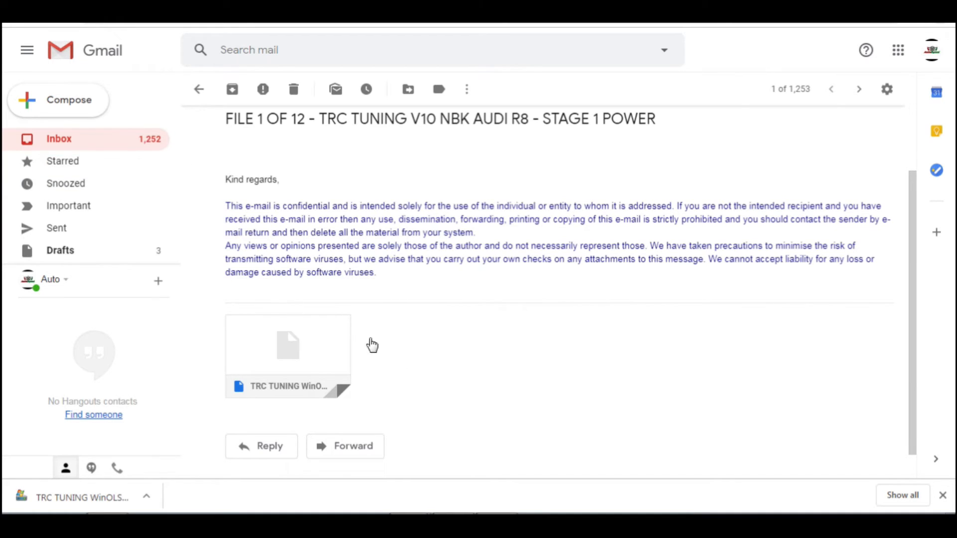
mouse_move(298, 349)
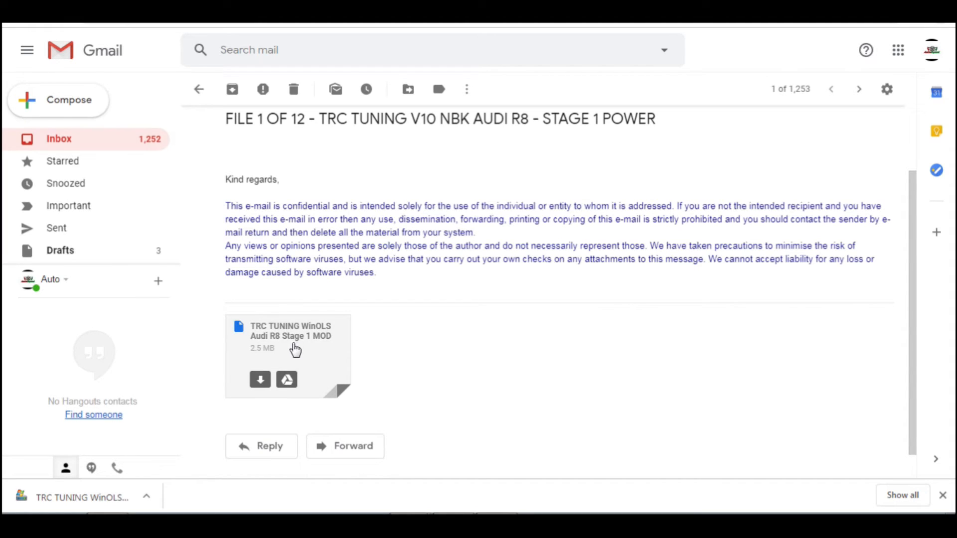
click(260, 382)
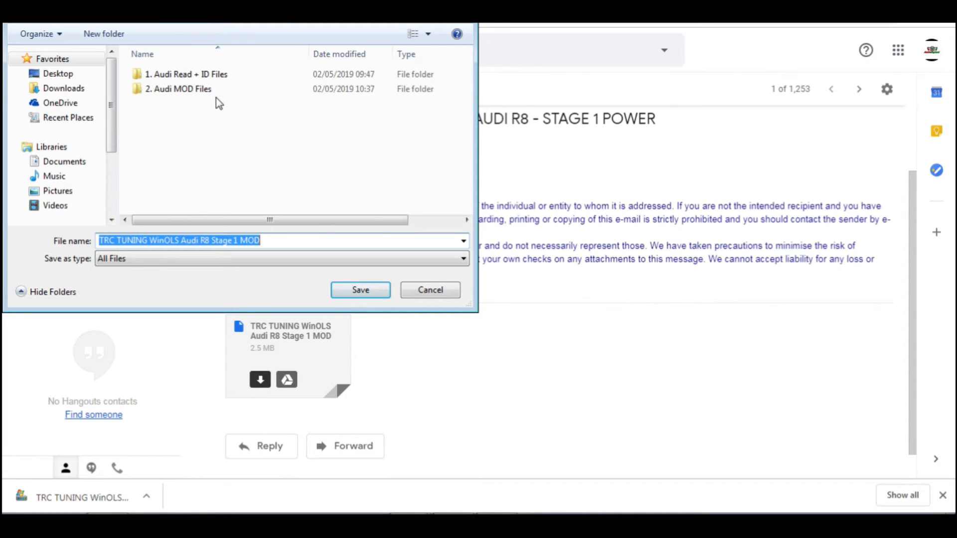
double_click(189, 75)
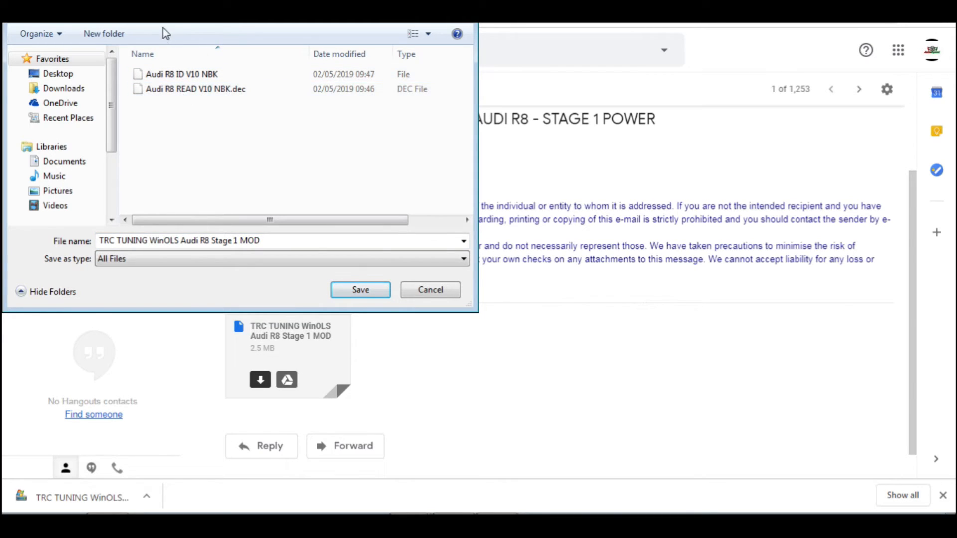
click(144, 24)
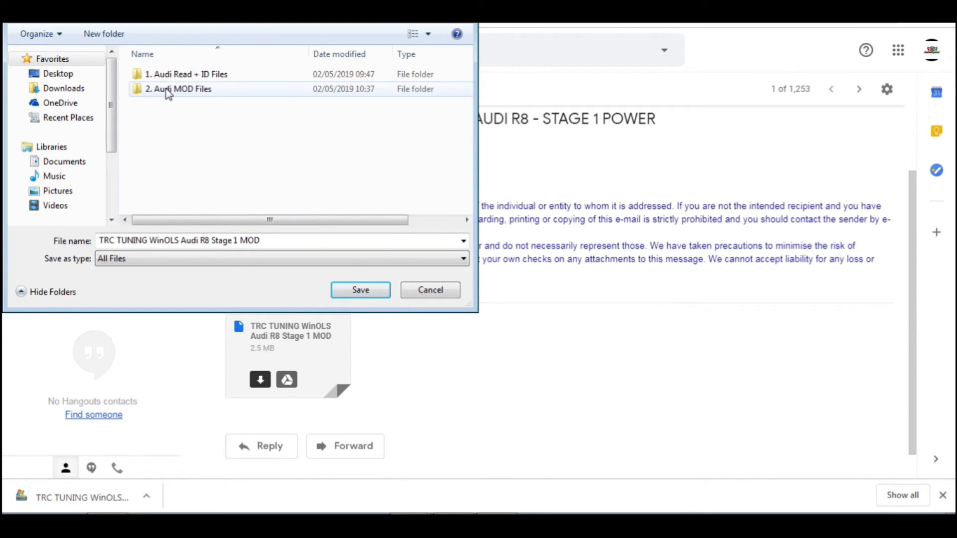
double_click(169, 89)
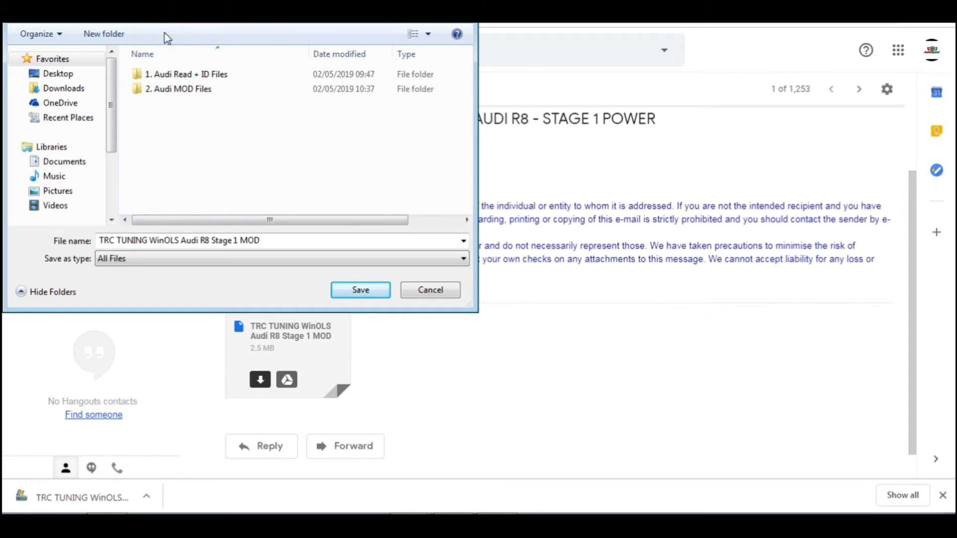
double_click(176, 75)
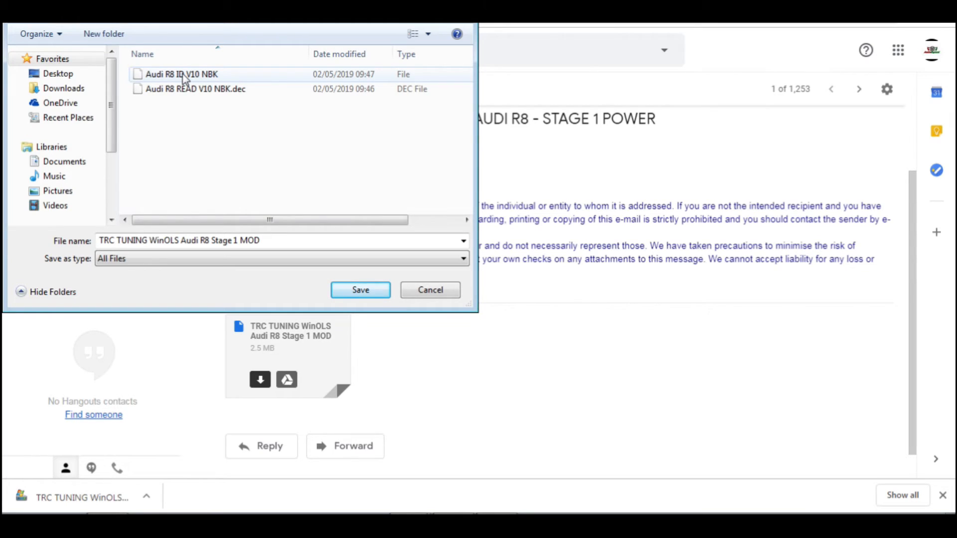
click(188, 90)
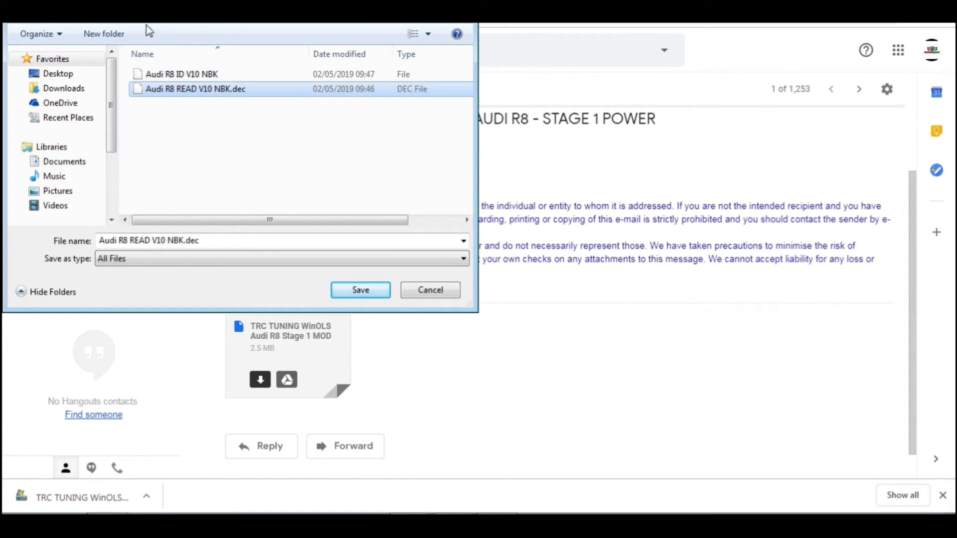
key(alt+Up)
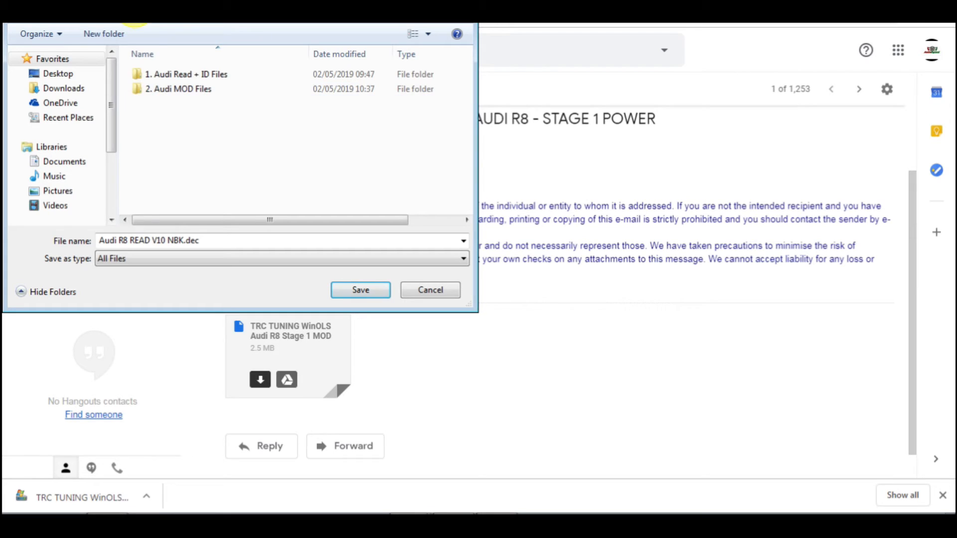
double_click(185, 90)
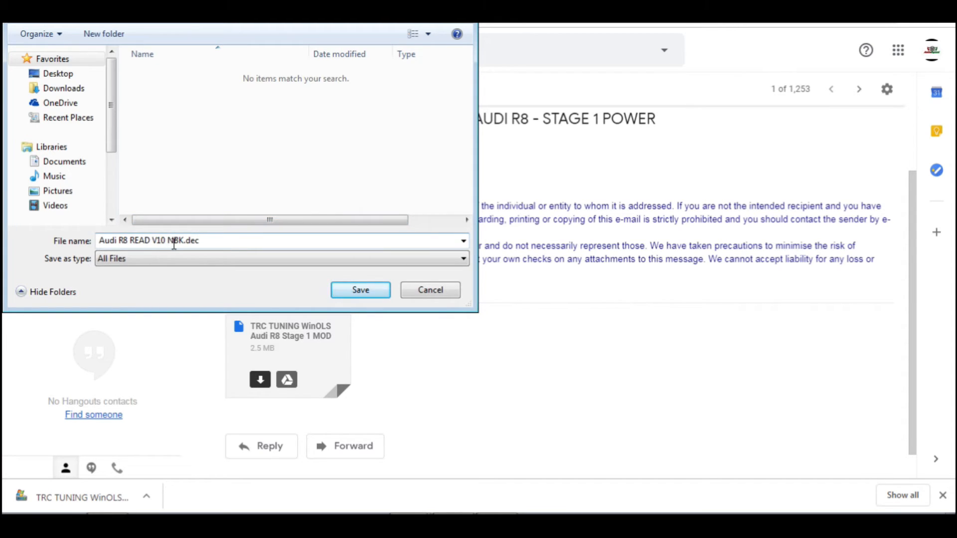
click(432, 288)
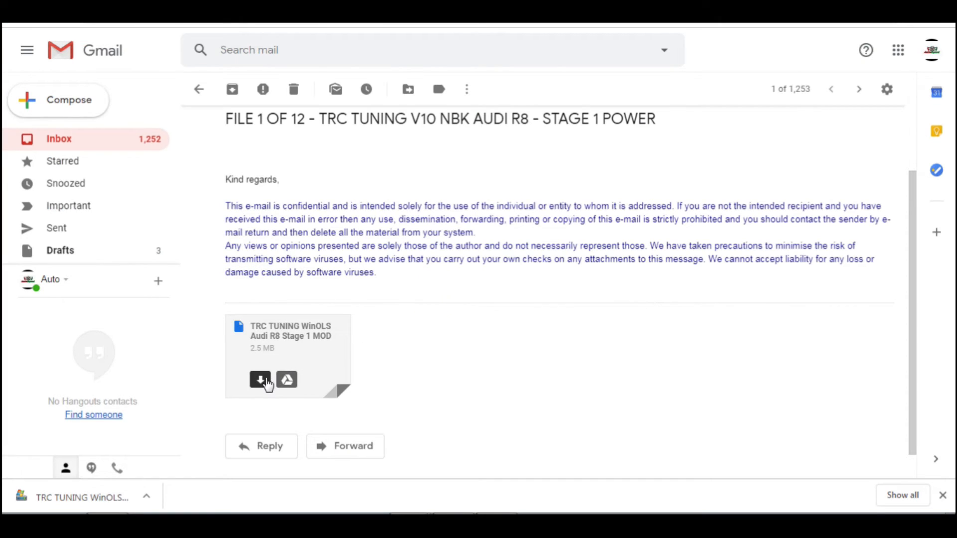
Step: Save the attachment "TRC TUNING WinOLS Audi R8 Stage 1 MOD" into the folder "2. Audi MOD Files" and dismiss the download notice
click(260, 380)
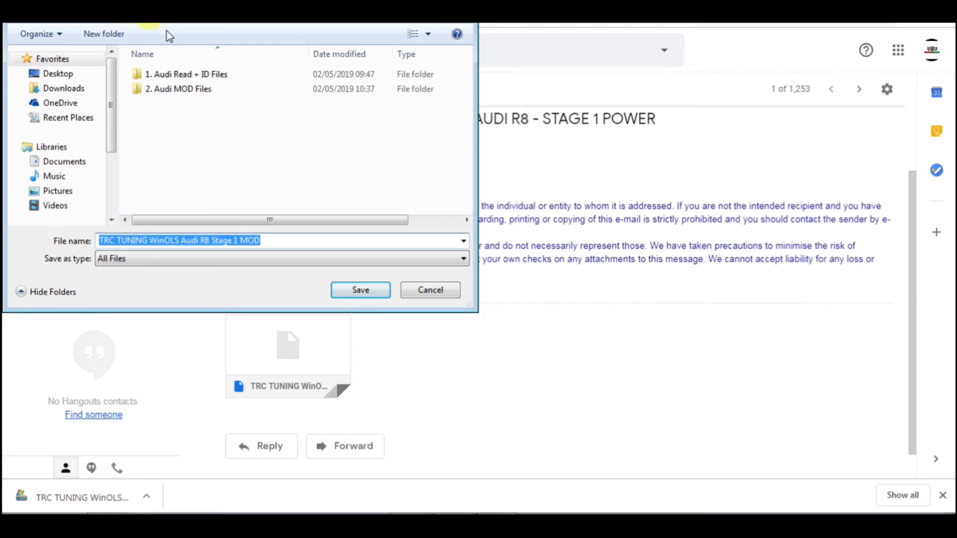
double_click(188, 89)
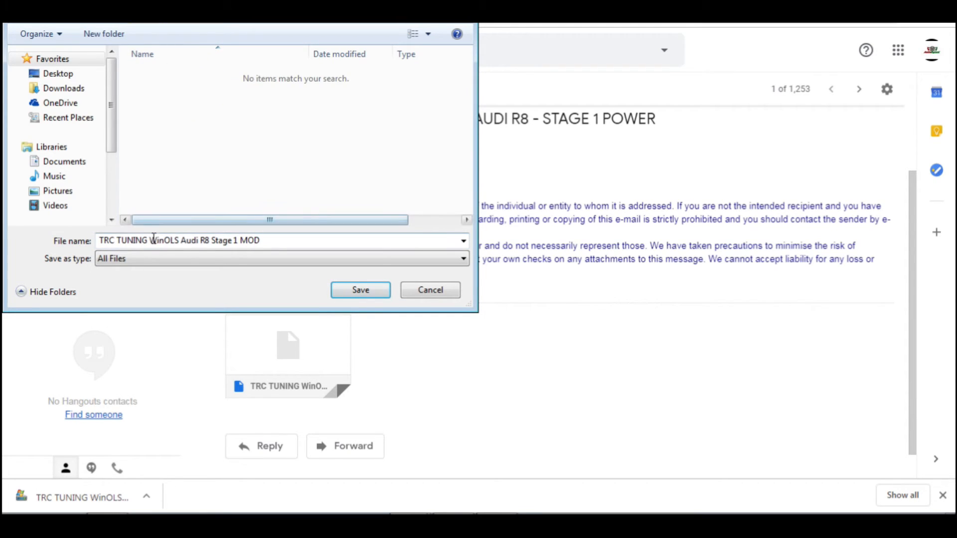
click(343, 289)
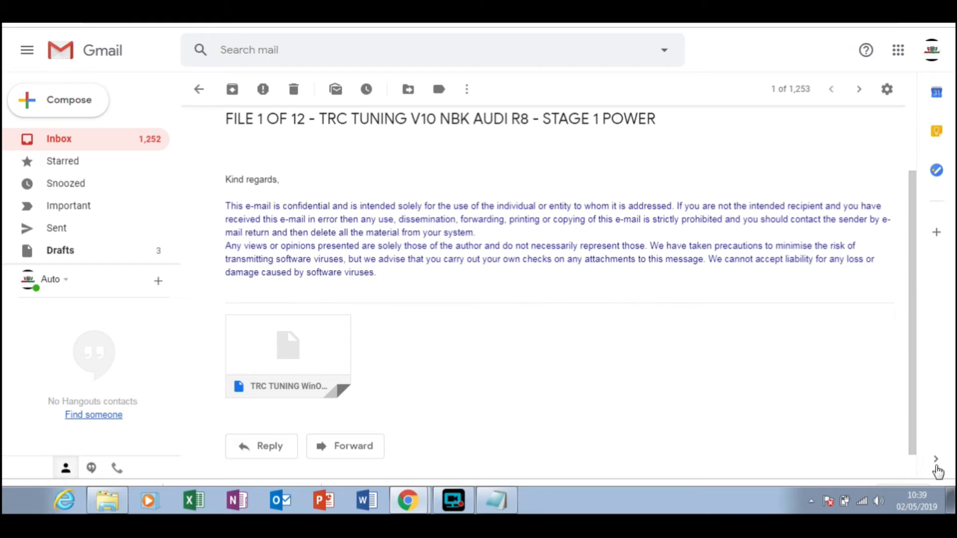
click(942, 495)
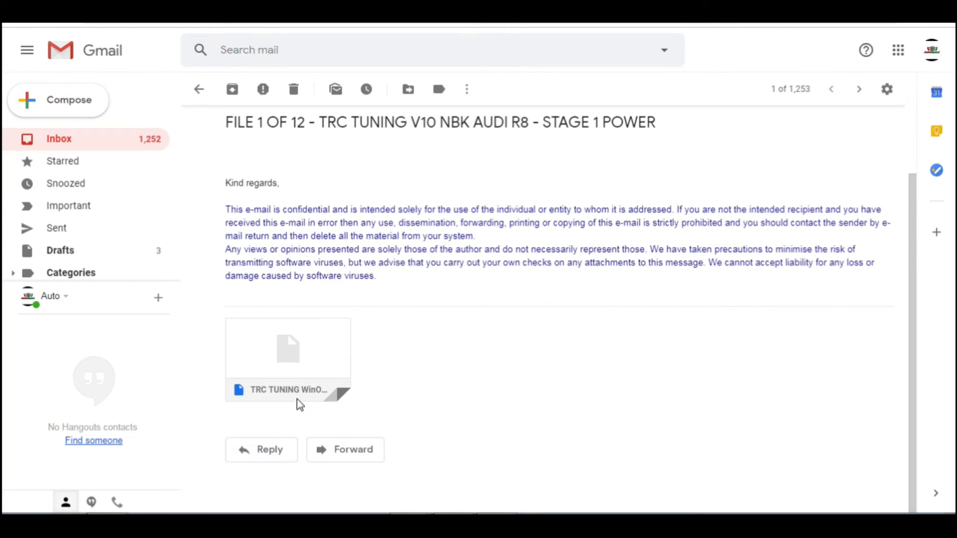
Step: Switch to Windows Explorer and examine the size in bytes of "Audi R8 READ V10 NBK.dec" in its file properties
mouse_move(278, 368)
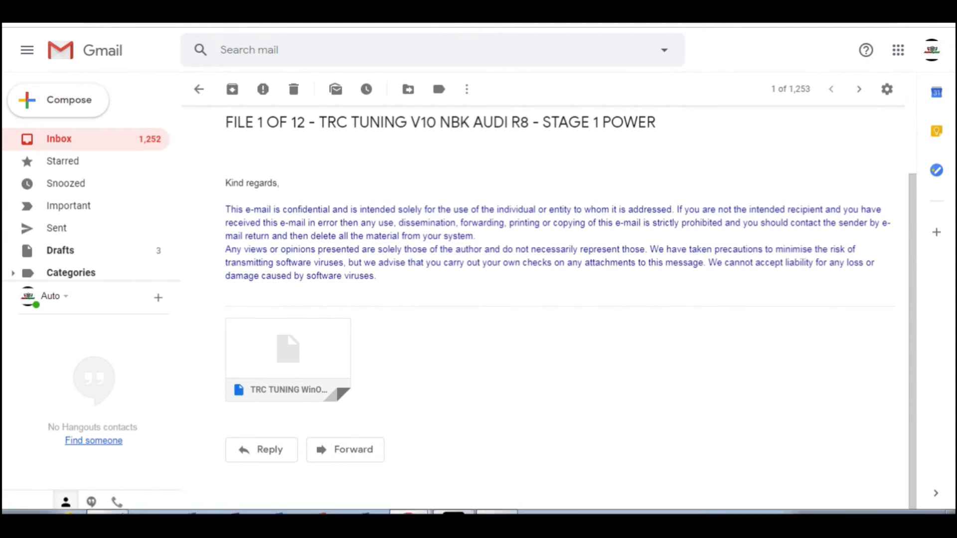
mouse_move(109, 507)
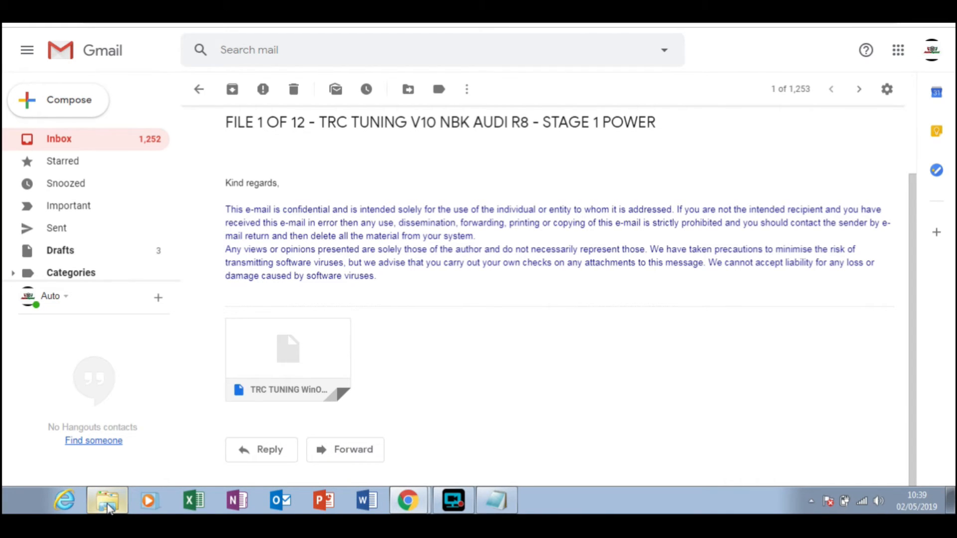
click(108, 508)
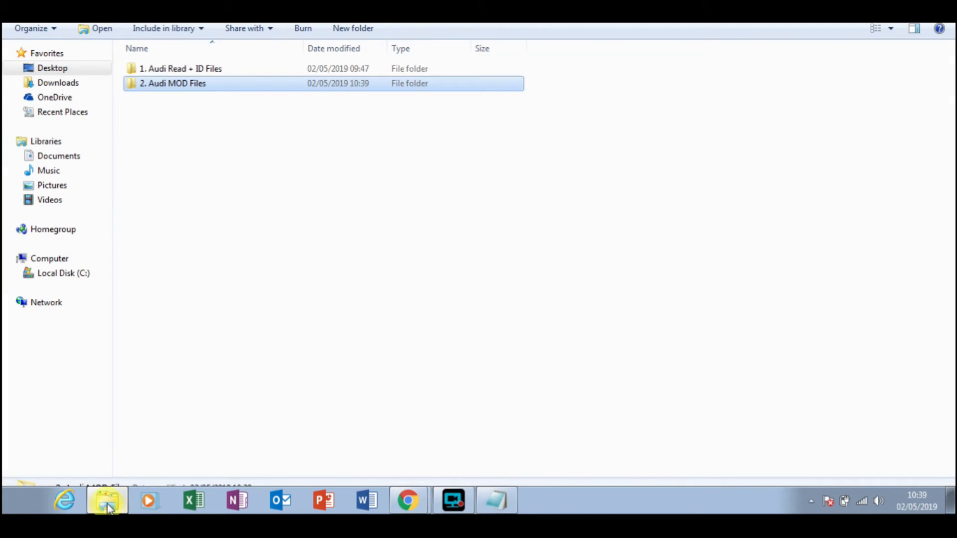
double_click(244, 72)
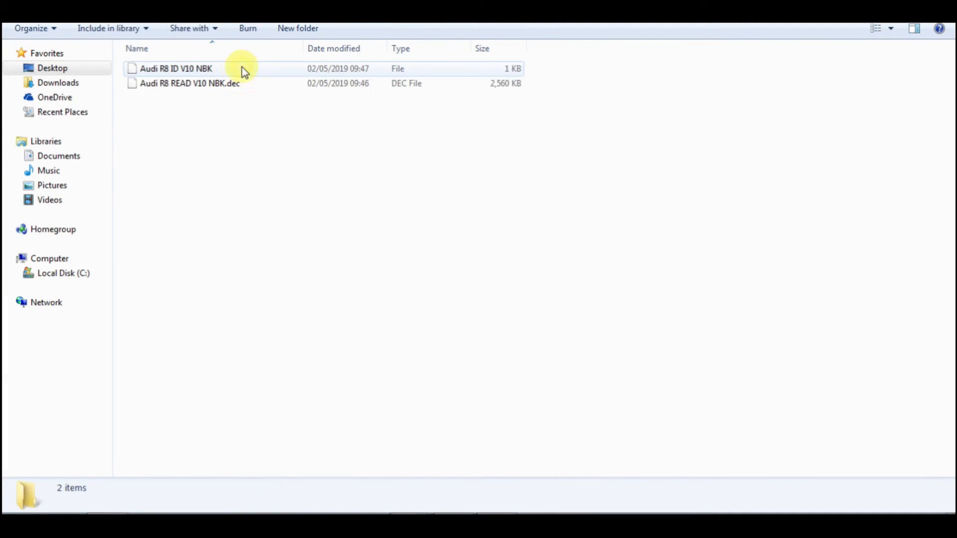
click(222, 85)
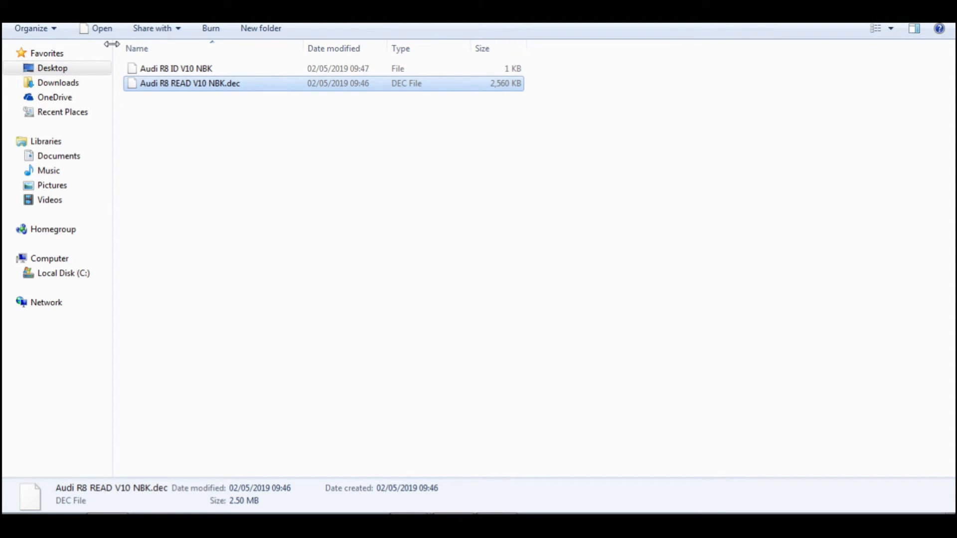
right_click(202, 86)
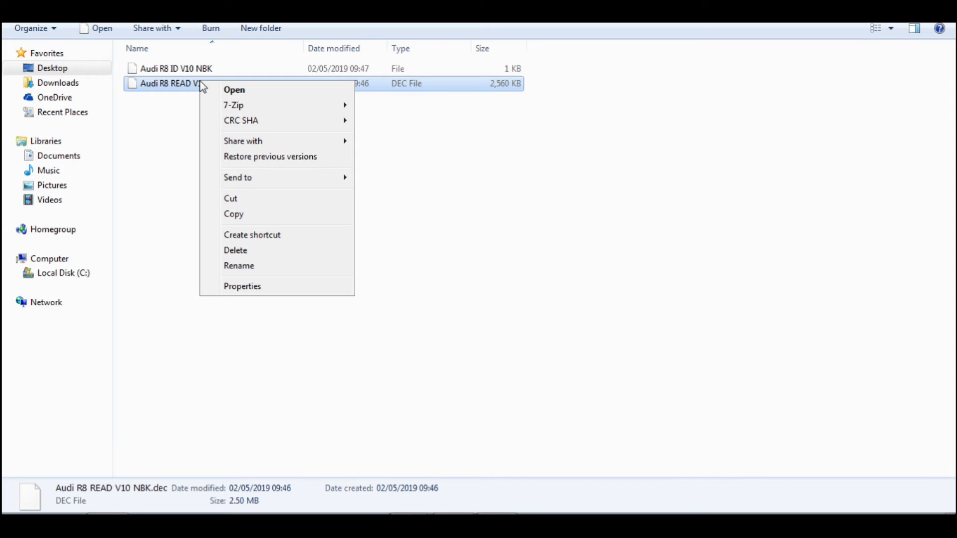
click(260, 292)
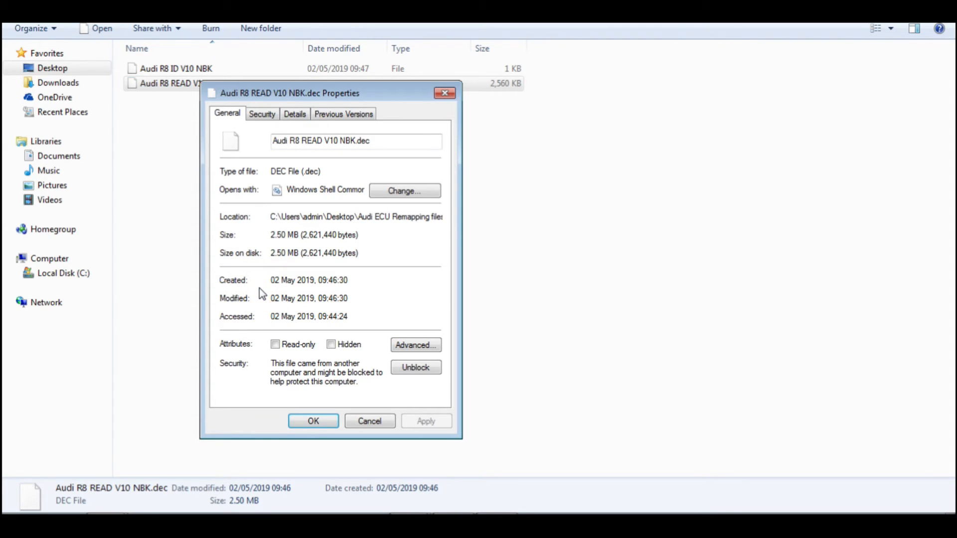
drag(369, 255, 277, 228)
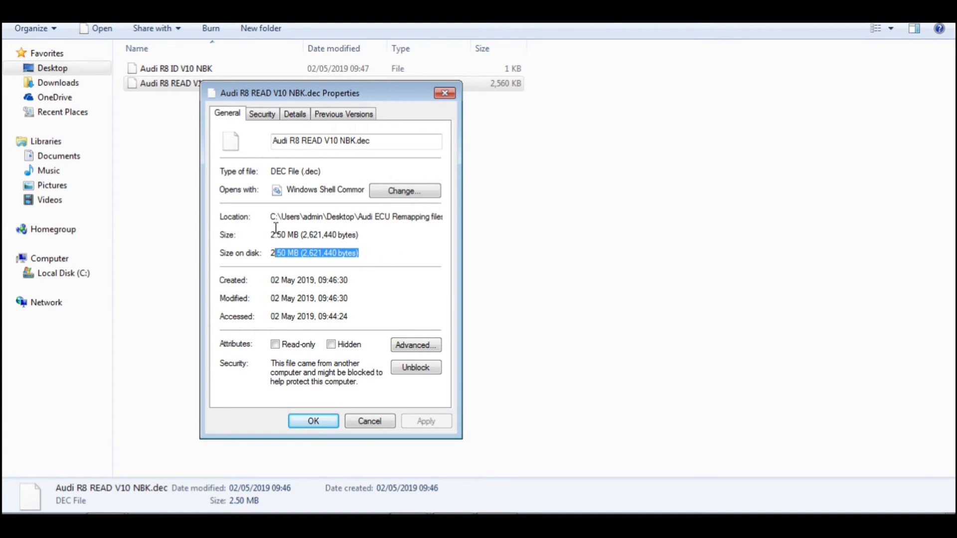
click(301, 253)
drag(300, 253, 355, 256)
click(369, 422)
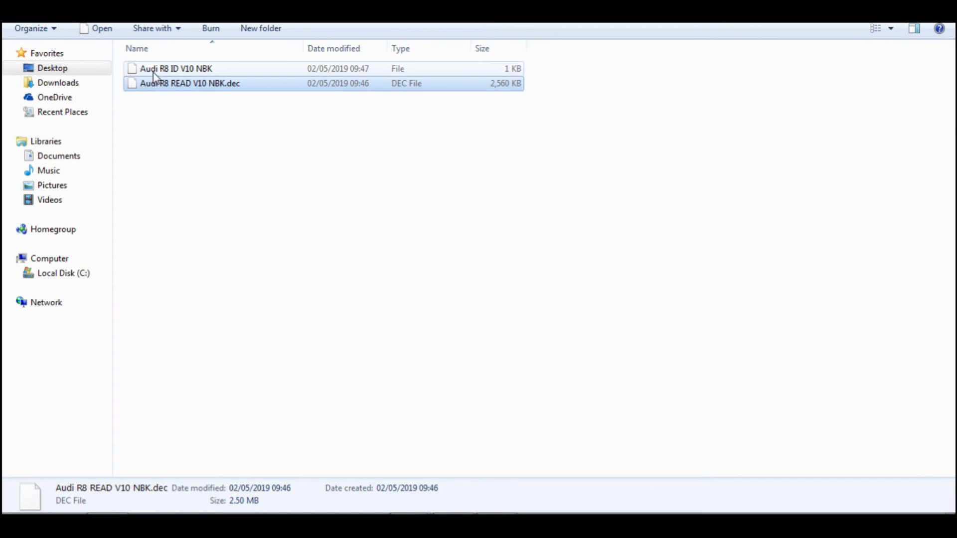
Step: Check the byte size of "TRC TUNING WinOLS Audi R8 Stage 1 MOD" in the "2. Audi MOD Files" folder against the read file's
key(BackSpace)
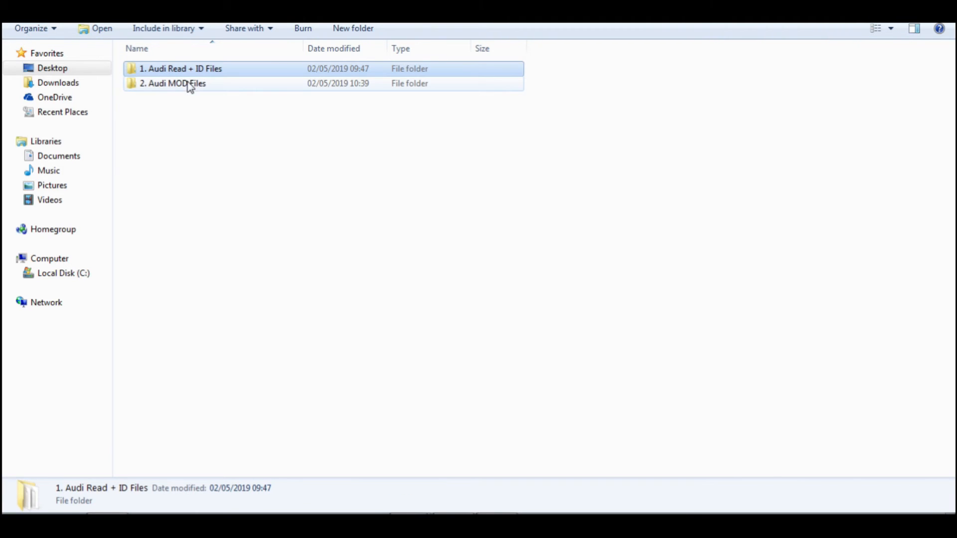
double_click(188, 85)
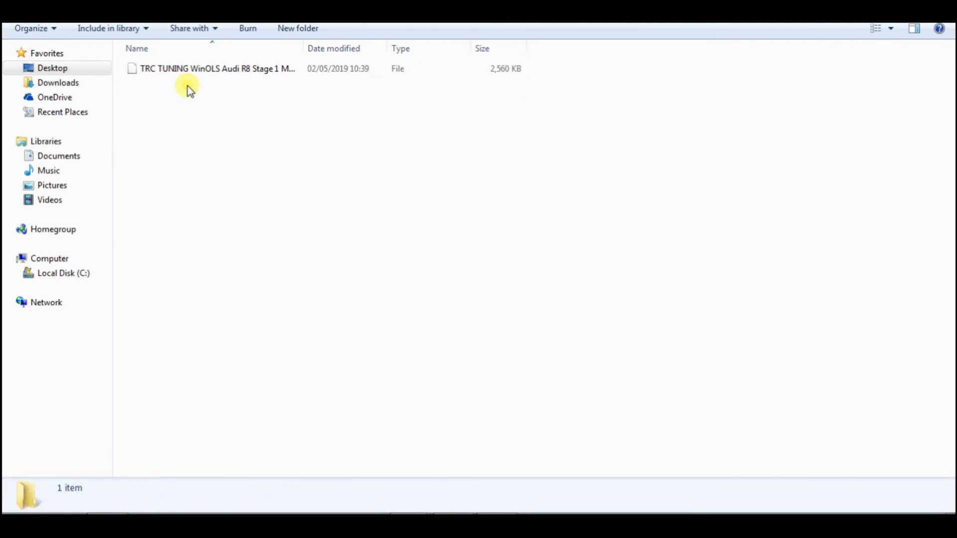
click(208, 69)
right_click(208, 70)
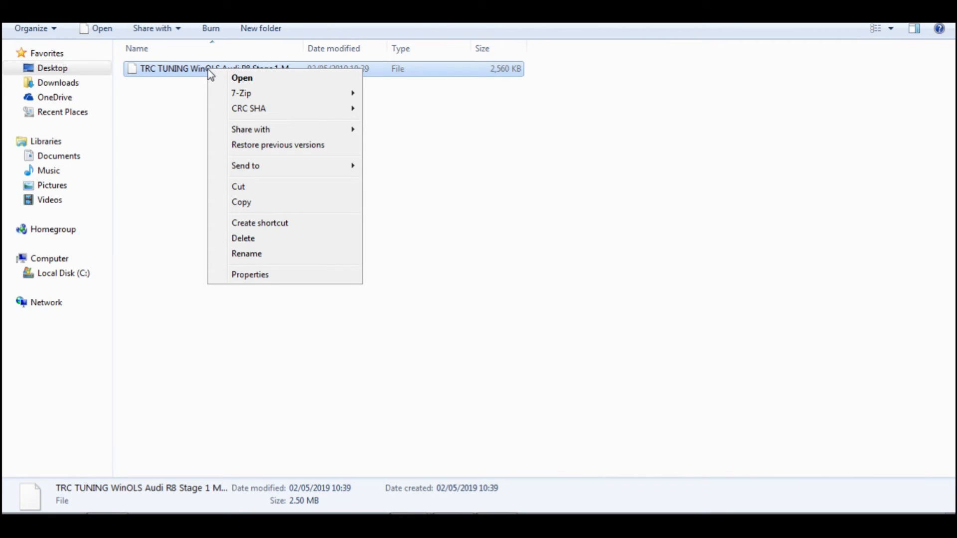
click(248, 275)
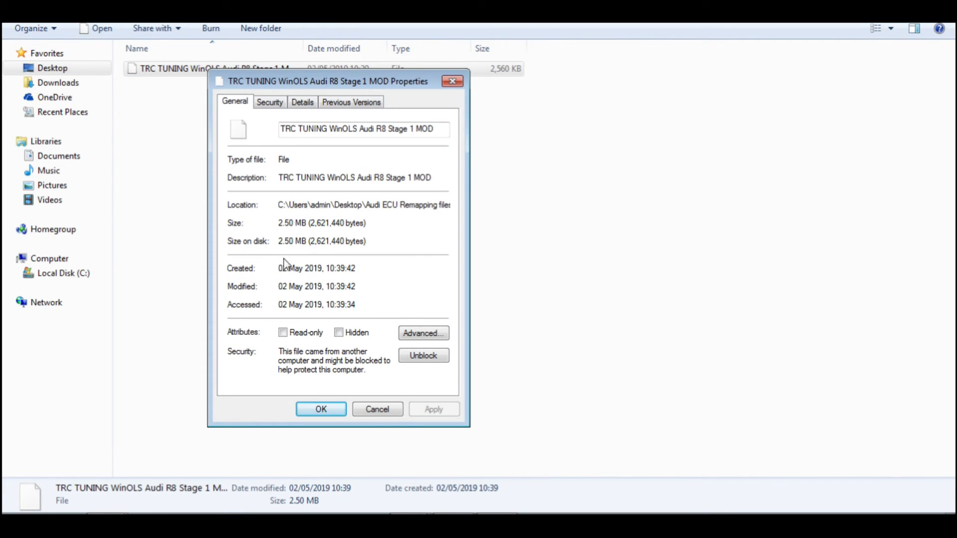
drag(367, 241, 307, 241)
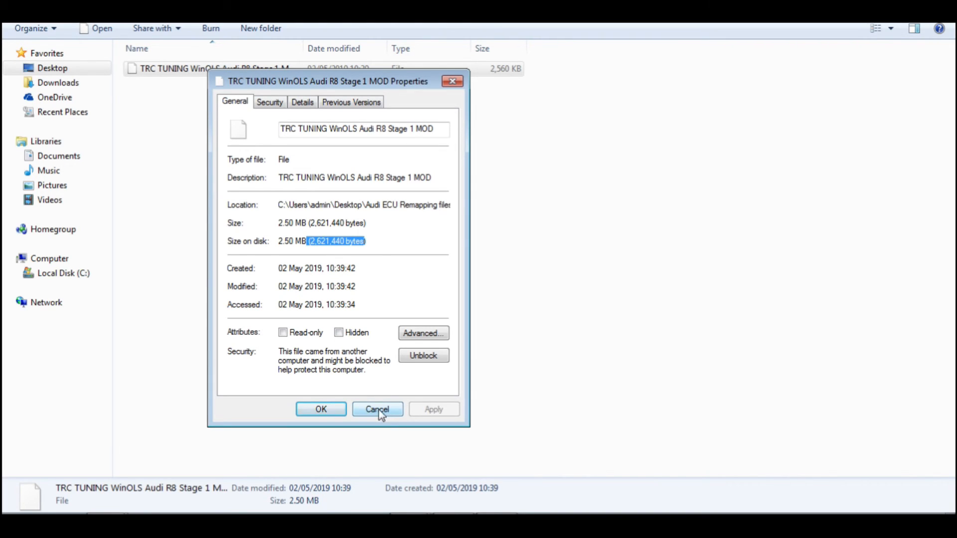
click(312, 241)
drag(309, 242, 345, 240)
drag(345, 241, 306, 241)
click(369, 407)
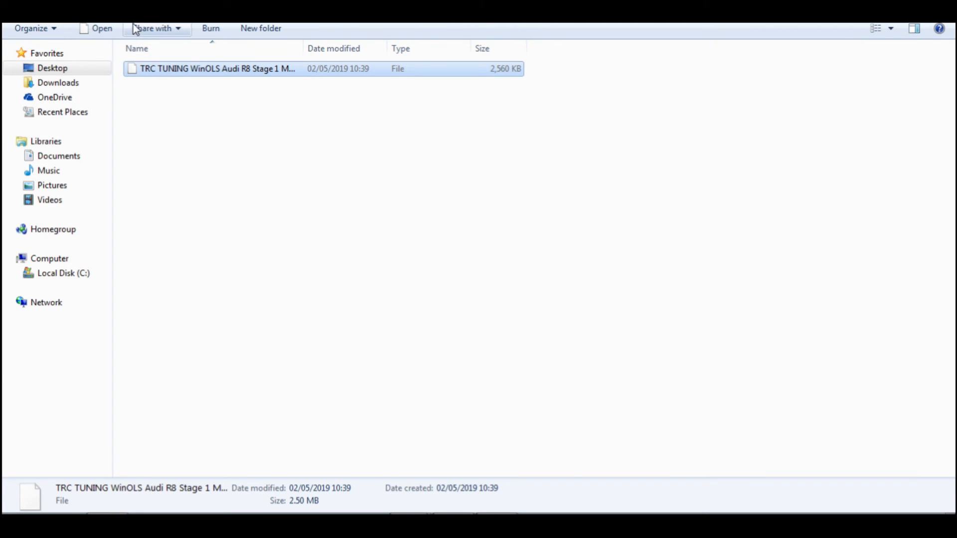
Step: Recheck the original read file's size on disk in "1. Audi Read + ID Files" and return to the parent folder
key(BackSpace)
double_click(206, 68)
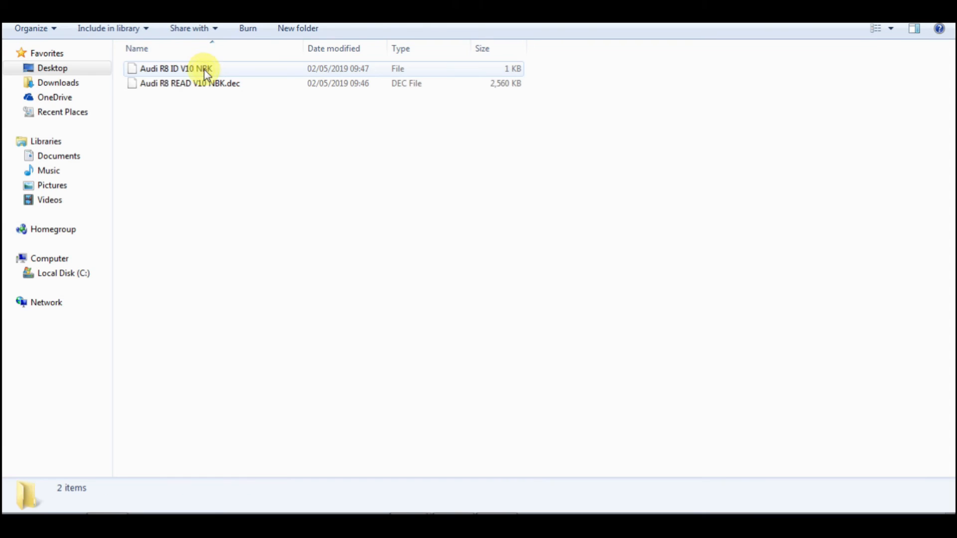
right_click(211, 85)
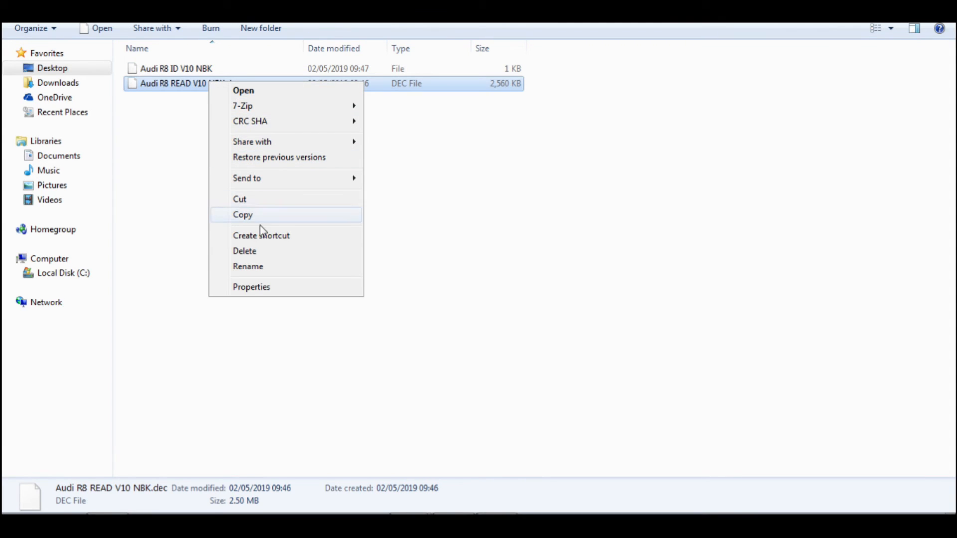
click(252, 288)
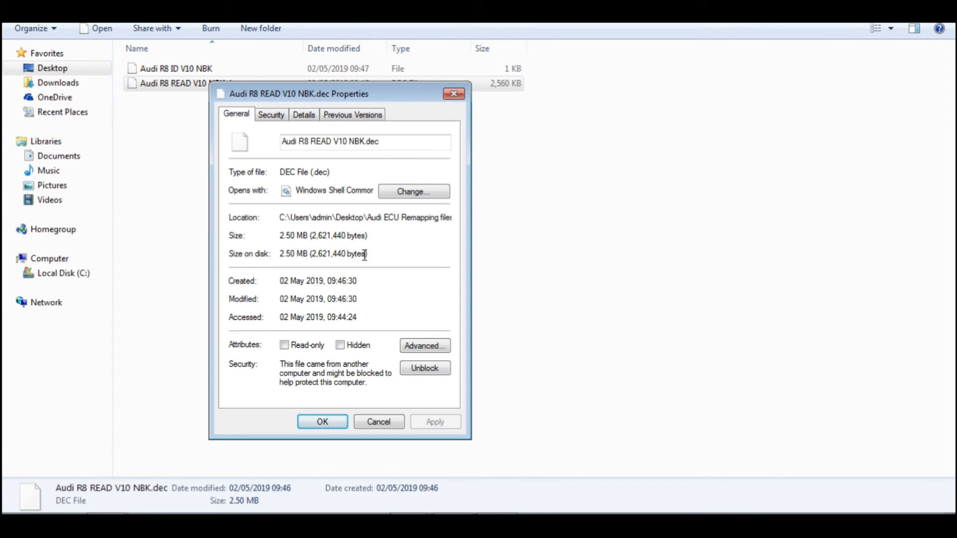
drag(366, 254, 309, 255)
click(378, 422)
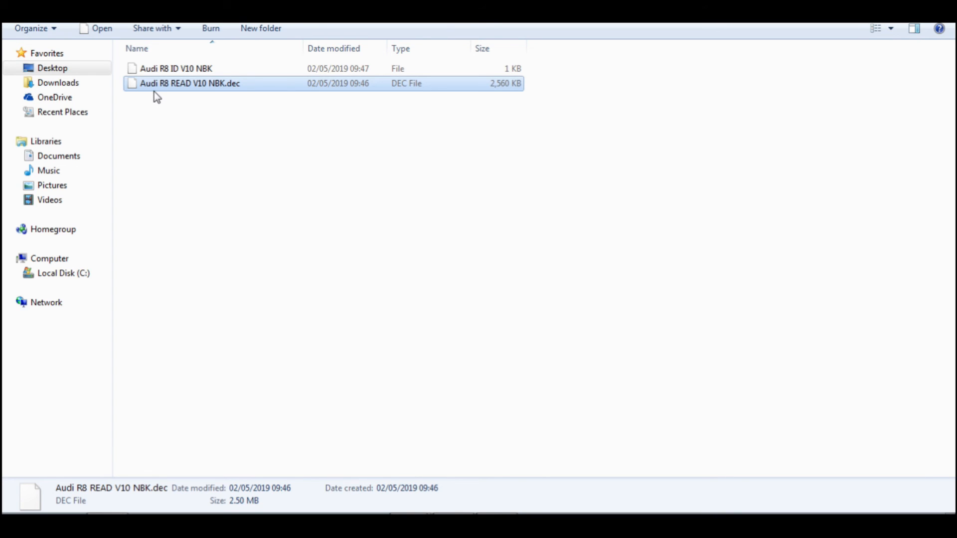
click(154, 12)
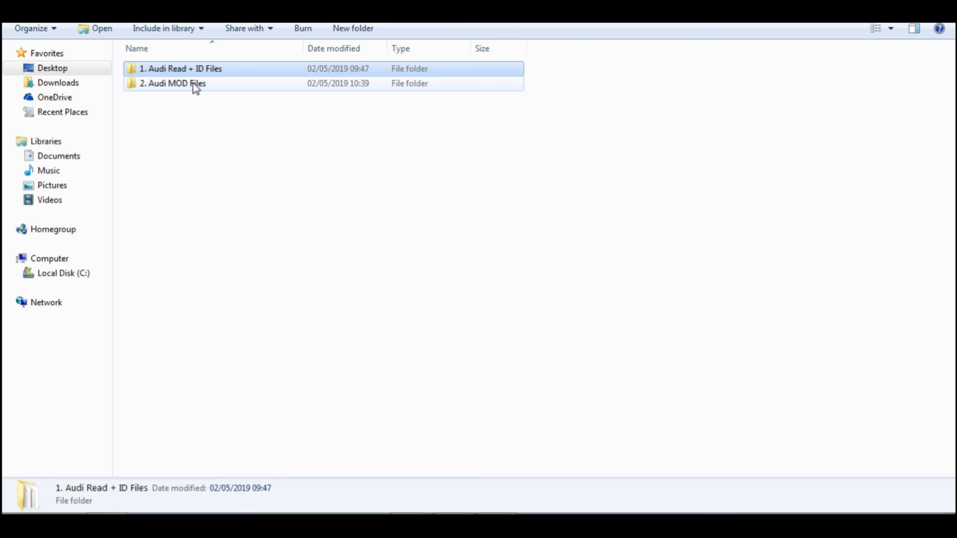
Step: Open the "2. Audi MOD Files" folder and make 19 duplicates of the file "TRC TUNING WinOLS Audi R8 Stage 1 MOD" there
double_click(193, 84)
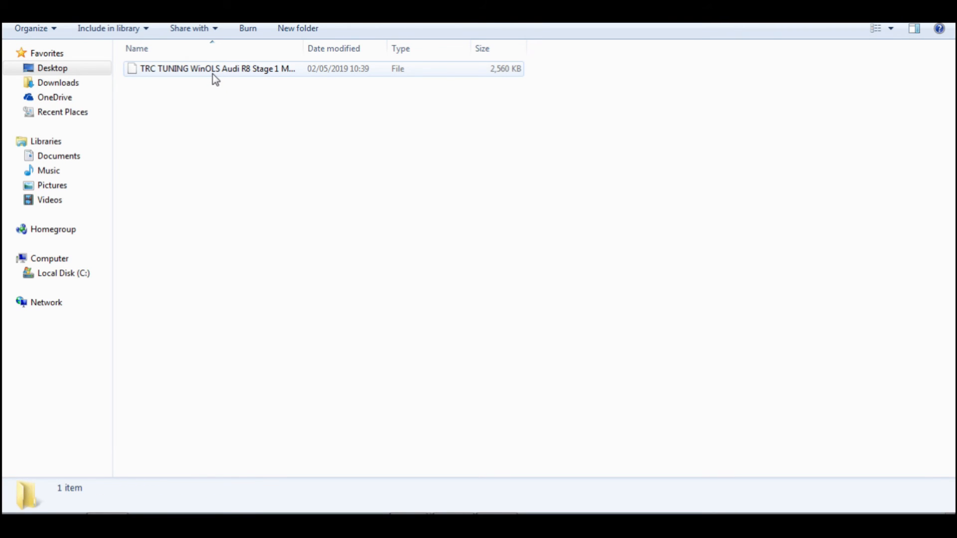
click(214, 73)
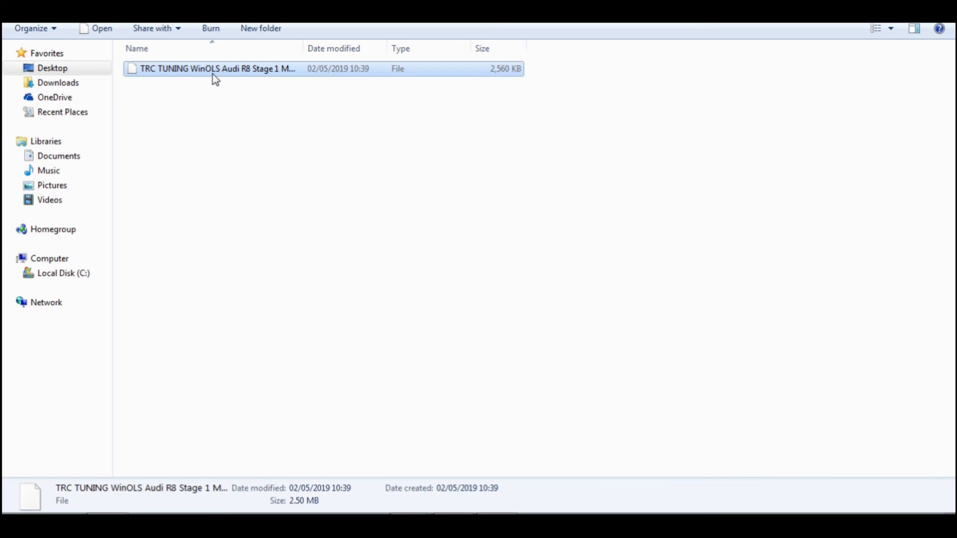
key(ctrl+v)
key(ctrl+v)
key(ctrl+v)
key(ctrl+v)
key(ctrl+v)
key(ctrl+v)
key(ctrl+v)
key(ctrl+v)
key(ctrl+v)
key(ctrl+v)
key(ctrl+v)
key(ctrl+v)
key(ctrl+v)
key(ctrl+v)
key(ctrl+v)
key(ctrl+v)
key(ctrl+v)
key(ctrl+v)
key(ctrl+v)
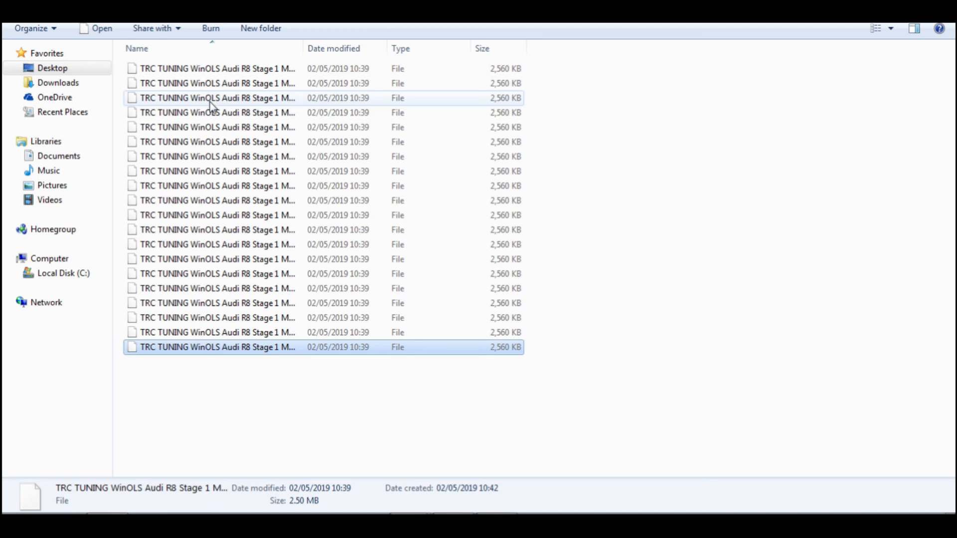
Step: Select the 19 duplicate MOD files and delete them, keeping only the first file in the folder
click(208, 143)
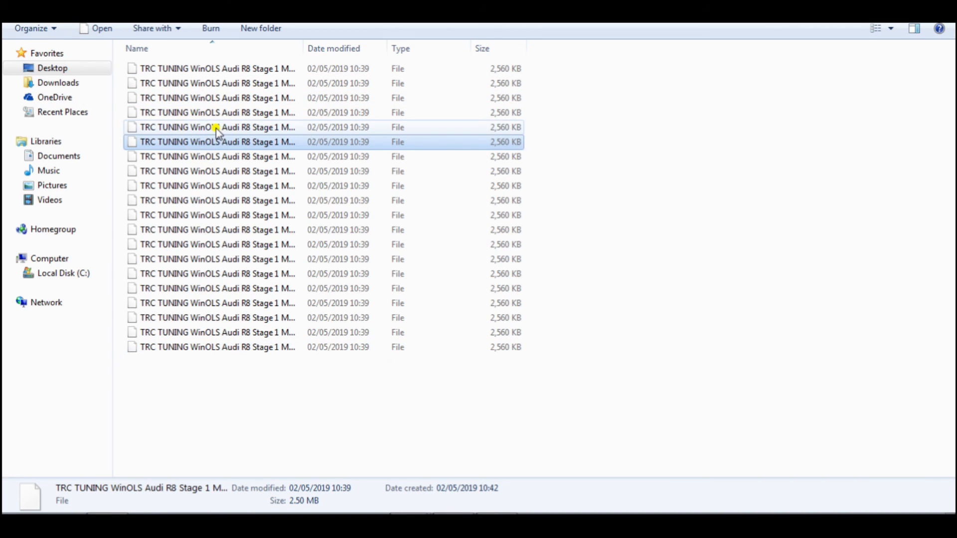
click(219, 128)
click(229, 158)
click(236, 202)
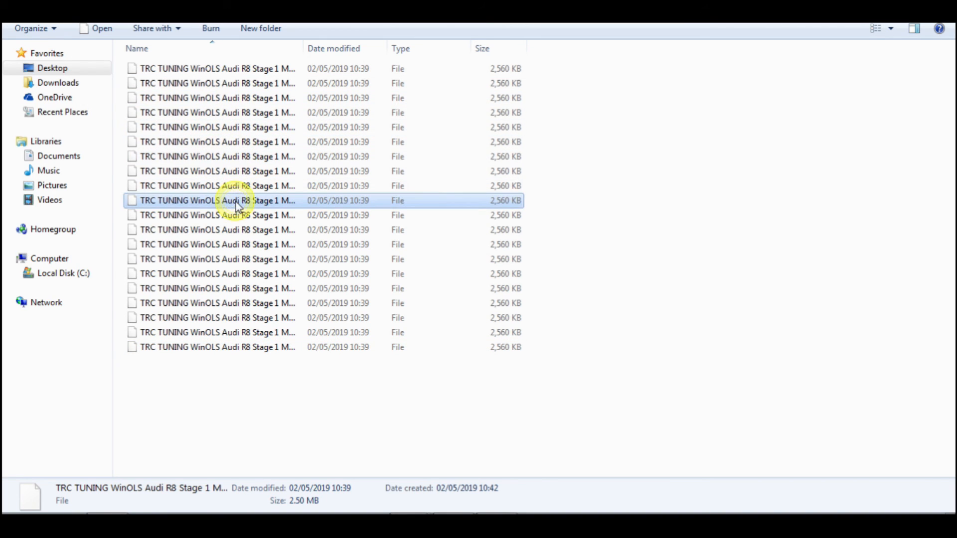
drag(557, 393, 172, 84)
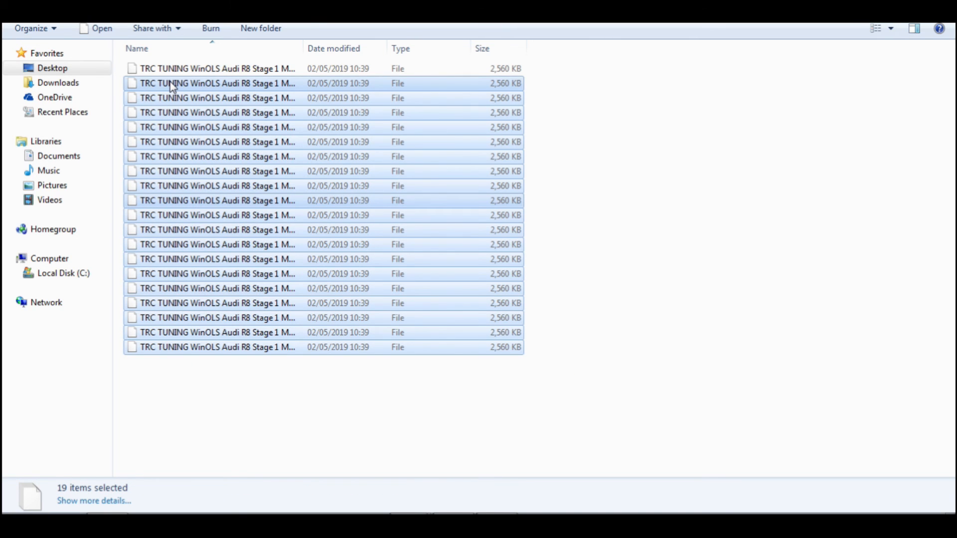
key(Delete)
key(Return)
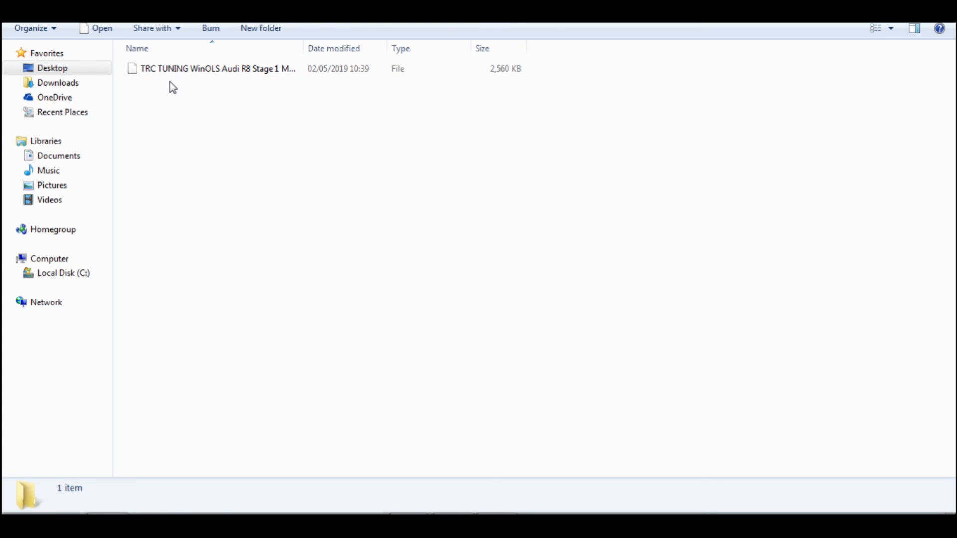
Step: Delete the remaining "TRC TUNING WinOLS Audi R8 Stage 1 MOD" file from the "2. Audi MOD Files" folder
click(220, 74)
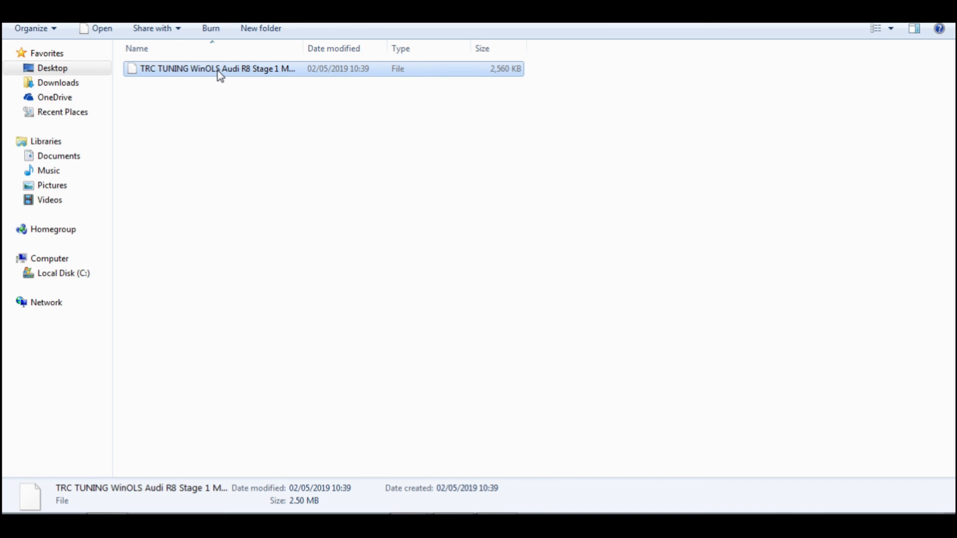
key(Delete)
key(Return)
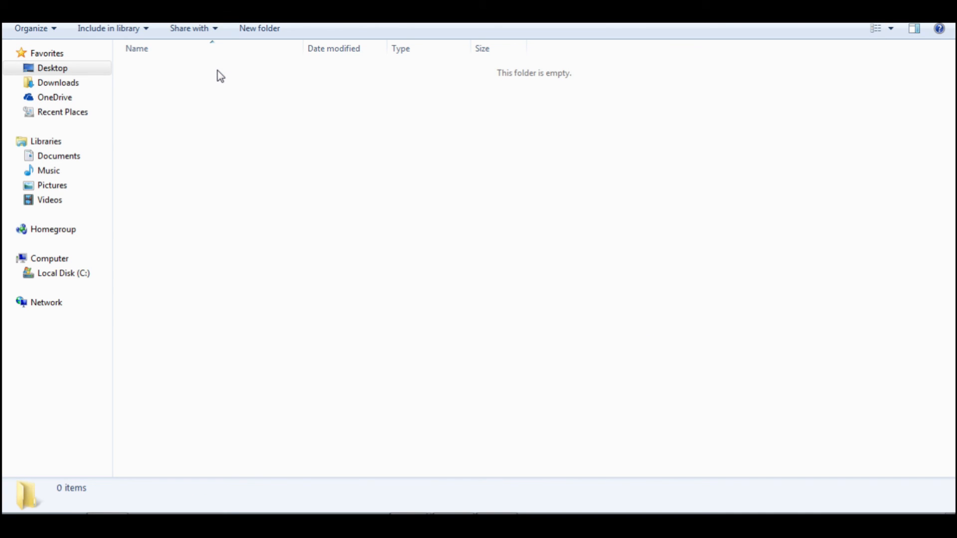
Step: Switch to Gmail in Chrome and download the attachment "TRC TUNING WinOLS Audi R8 Stage 1 MOD" again into "2. Audi MOD Files"
mouse_move(428, 513)
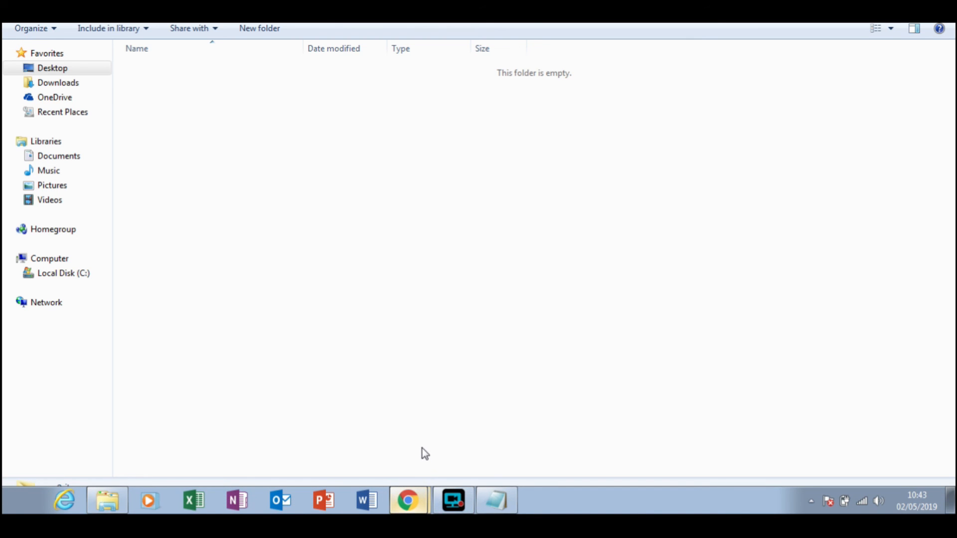
click(419, 472)
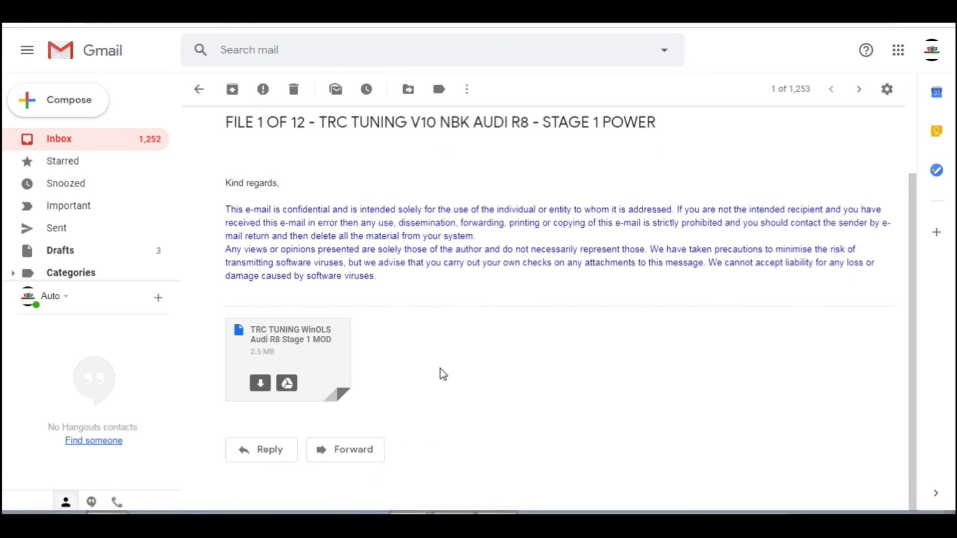
click(260, 383)
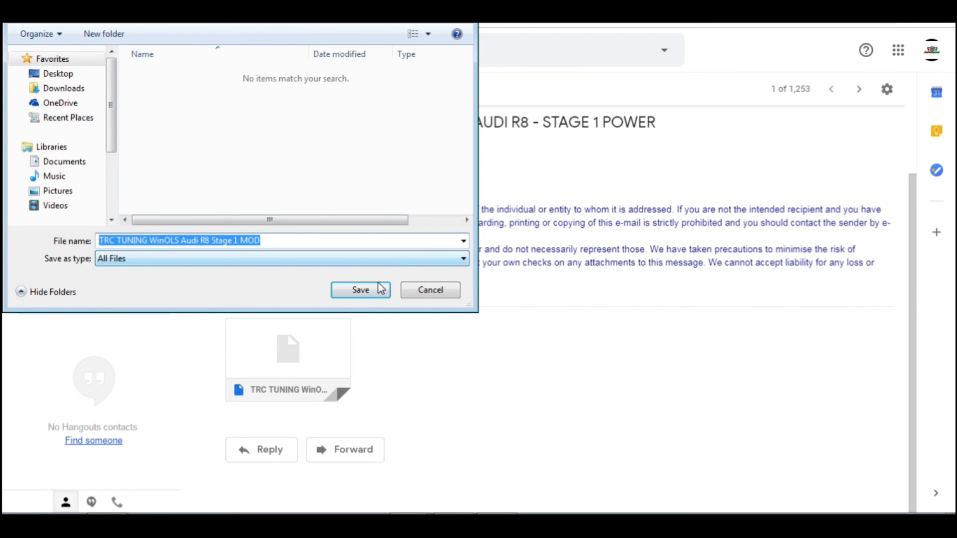
drag(343, 0, 364, 47)
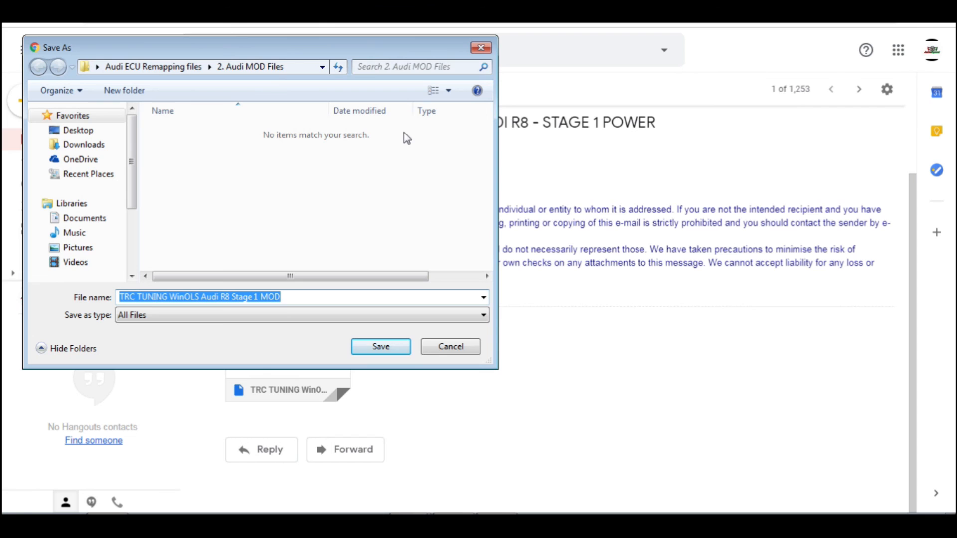
click(399, 350)
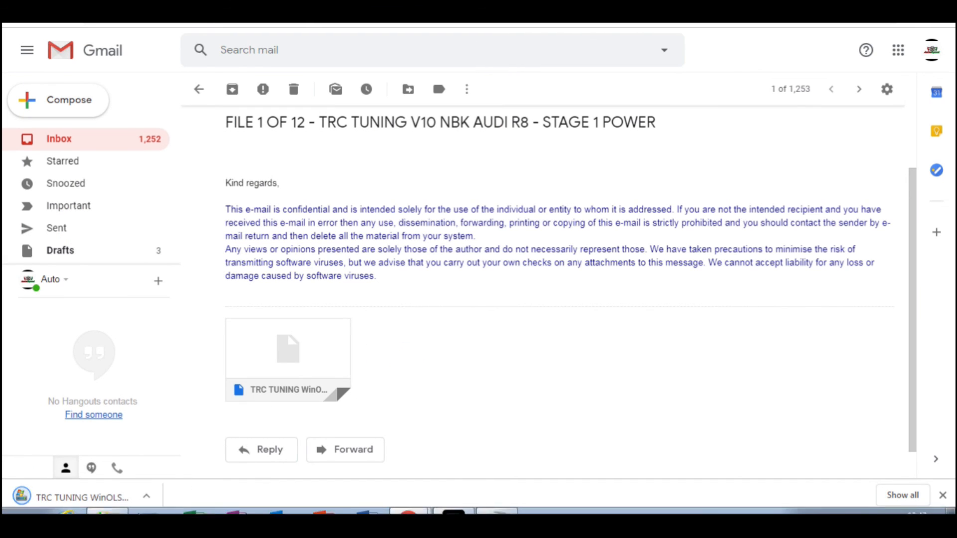
Step: Switch to Windows Explorer and check the "2. Audi MOD Files" folder for the newly downloaded MOD file
click(107, 501)
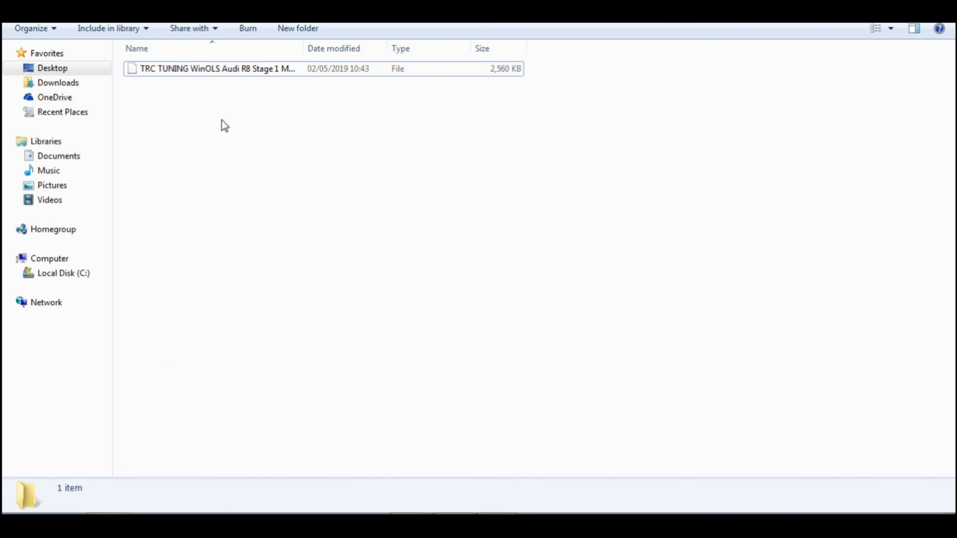
click(278, 102)
click(268, 78)
click(290, 130)
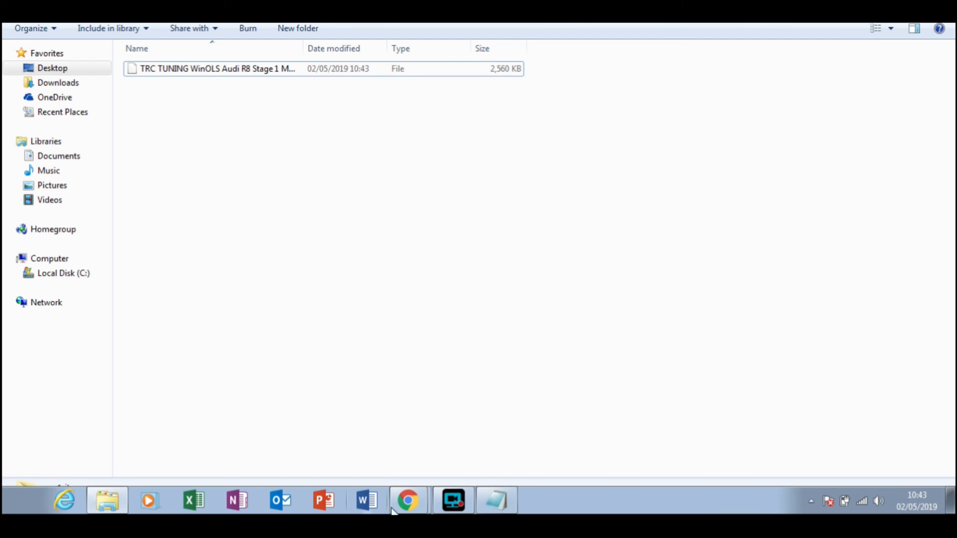
click(408, 507)
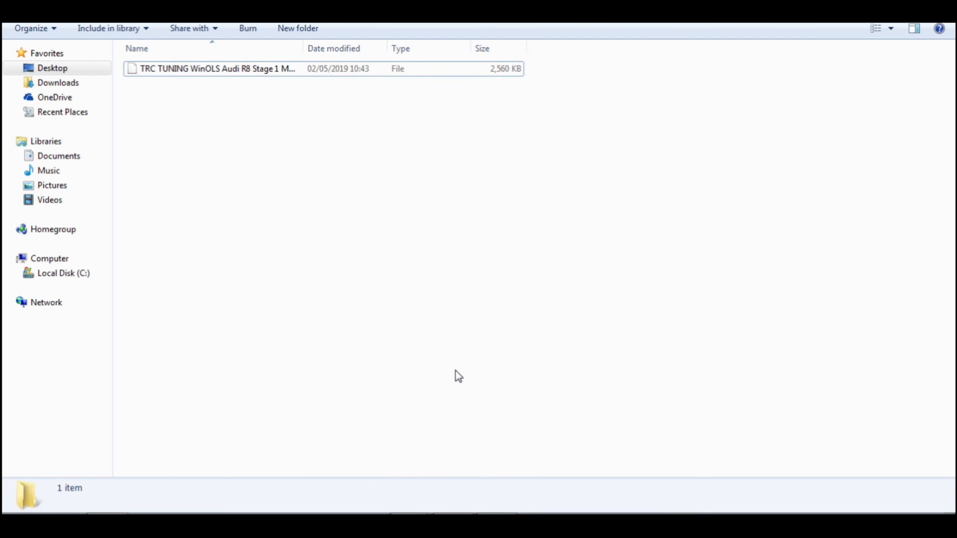